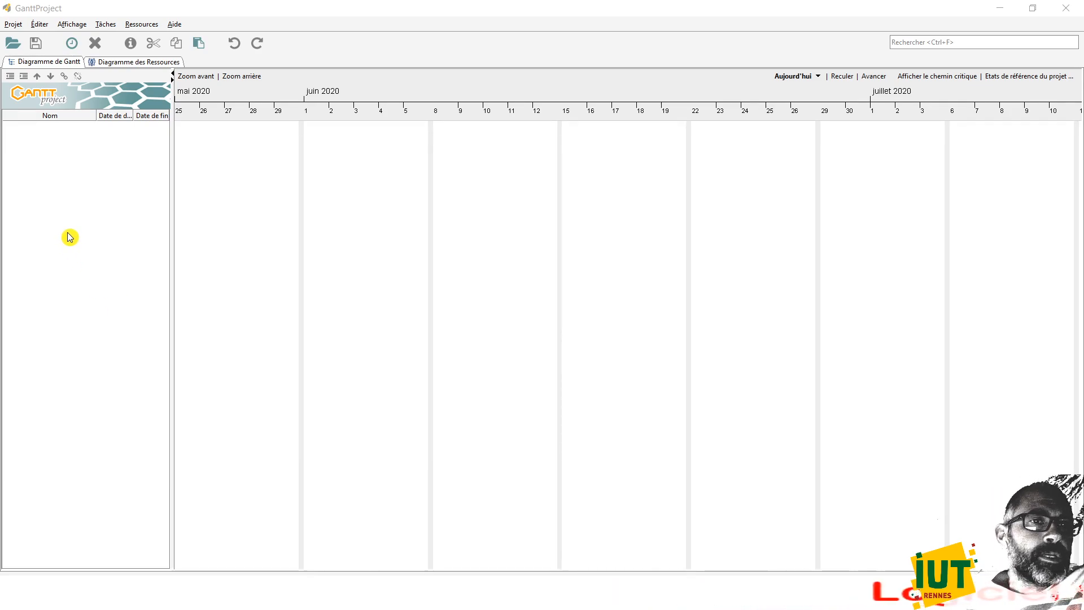
Step: Name the project "Tribune de stade" and set weekends to "aucune tâche ne peut être exécutée" in the project calendar
left_click(15, 24)
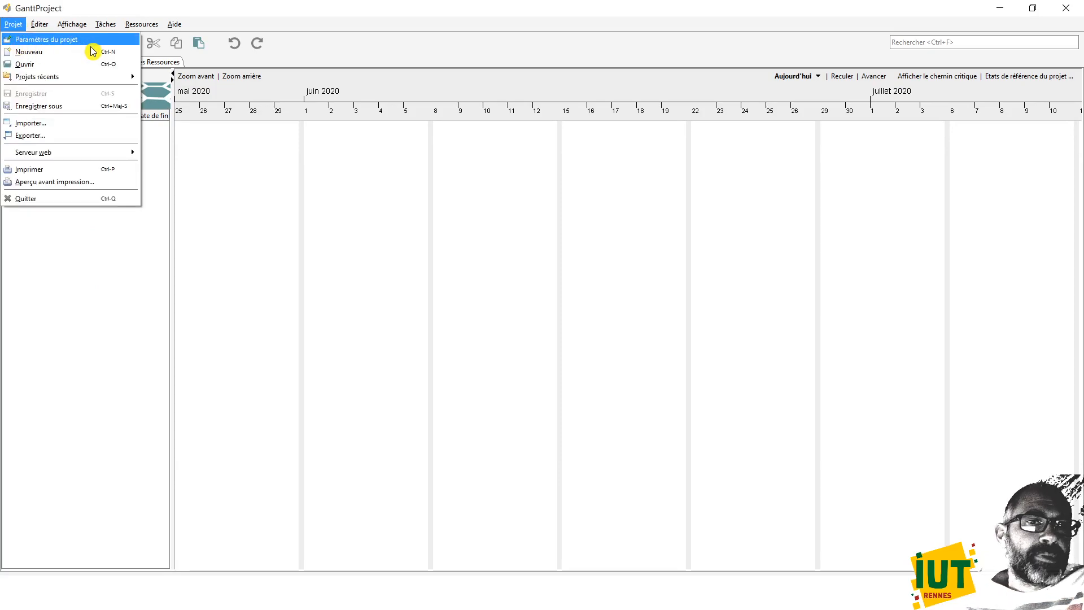
key("Return")
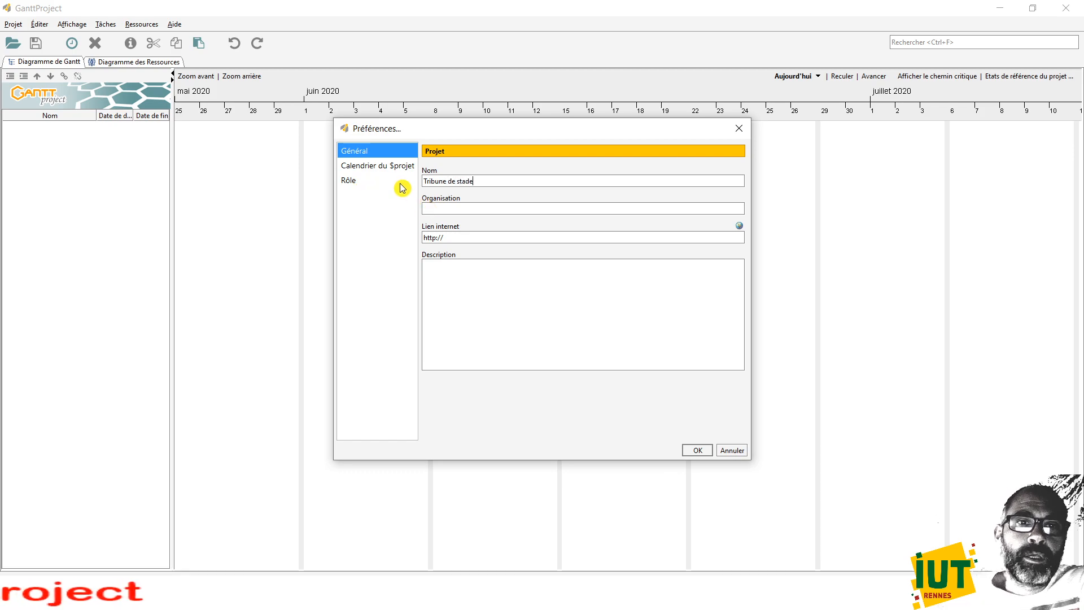
left_click(390, 166)
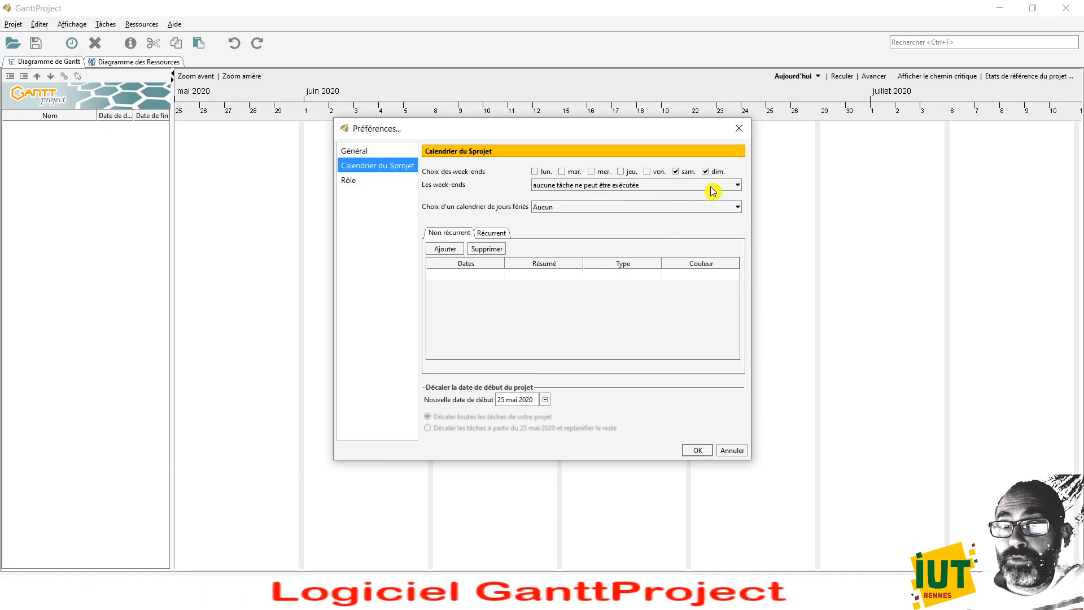
left_click(737, 189)
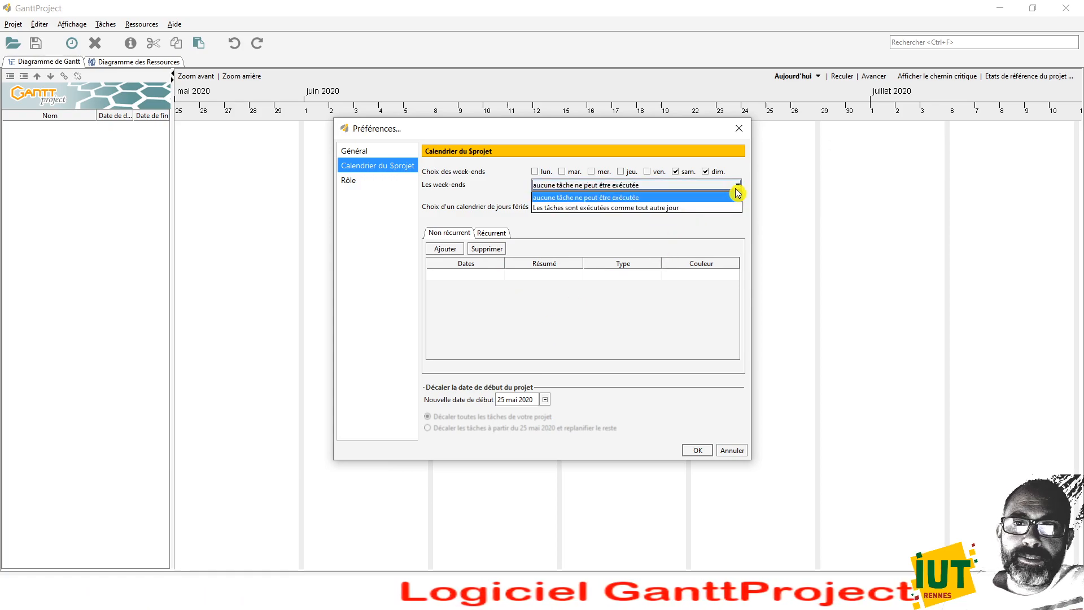
left_click(738, 195)
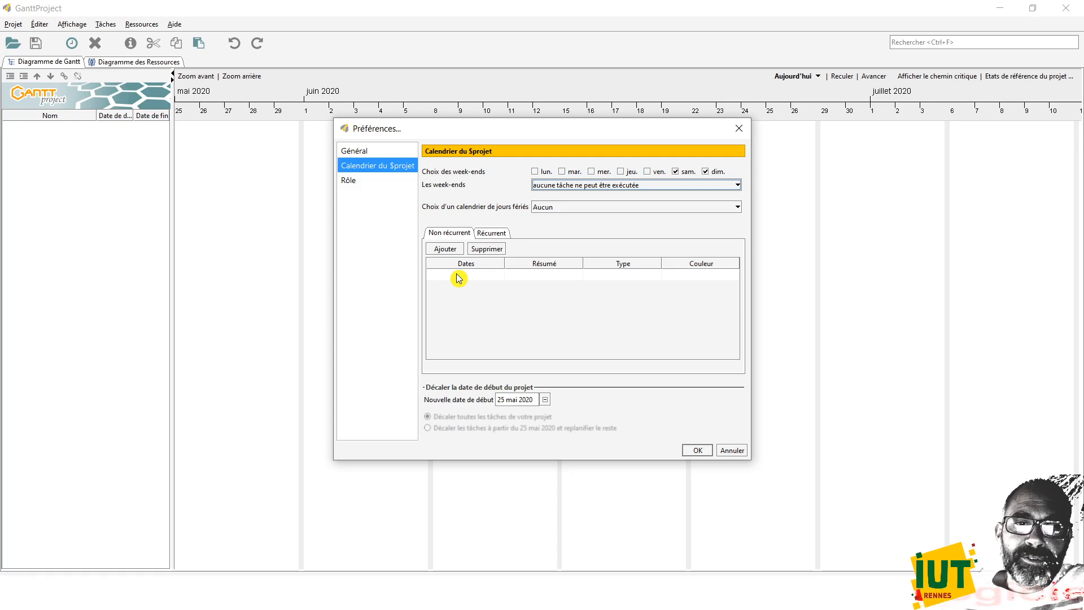
Step: Add a non-recurring holiday on 1 June 2020 with the summary "Pentecôte" to the project calendar
left_click(455, 252)
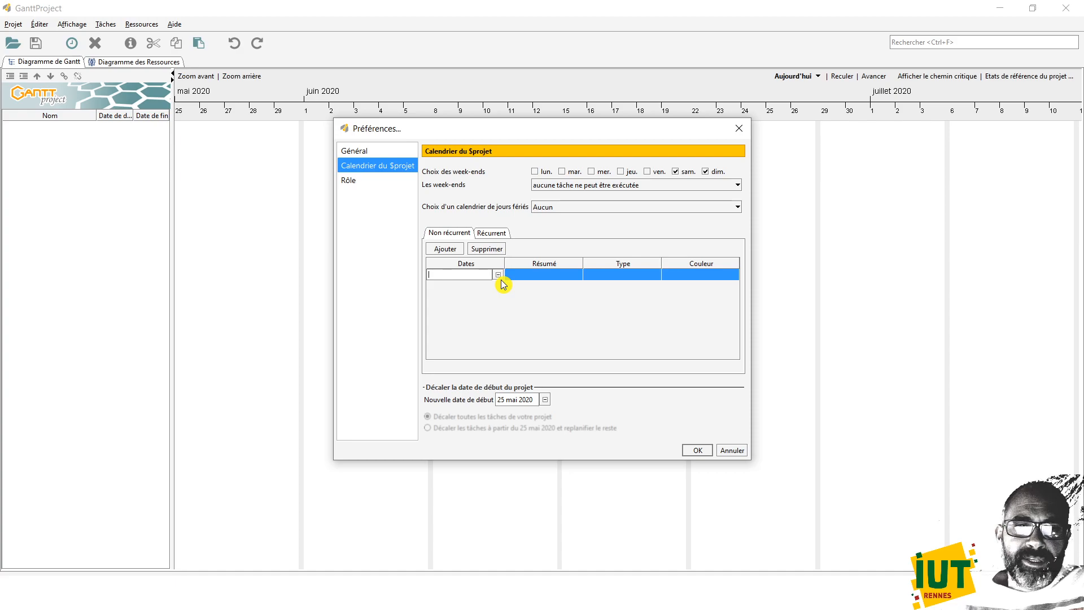
left_click(499, 278)
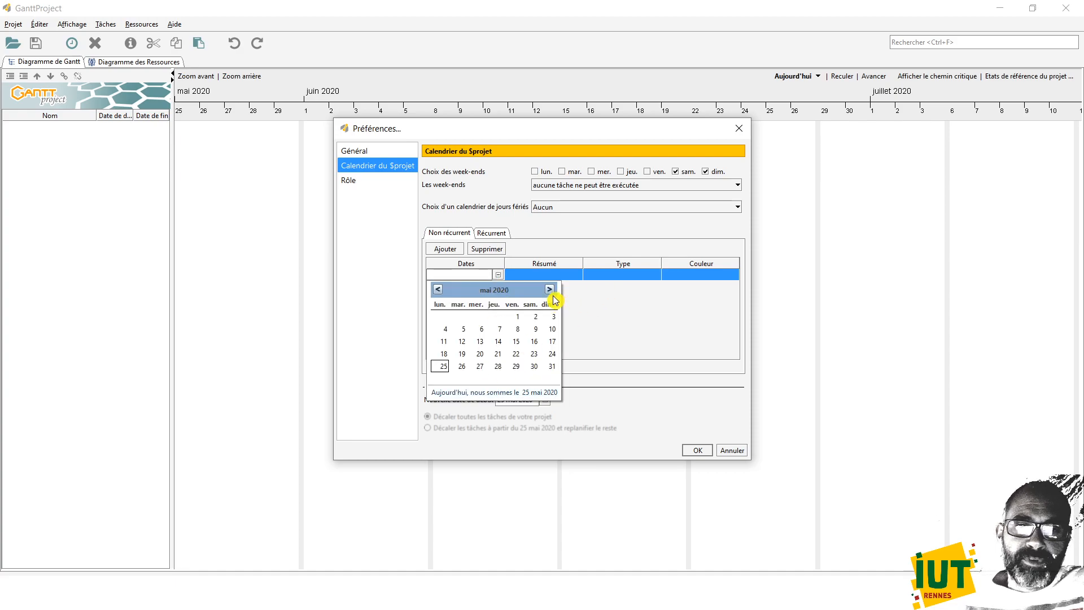
left_click(445, 319)
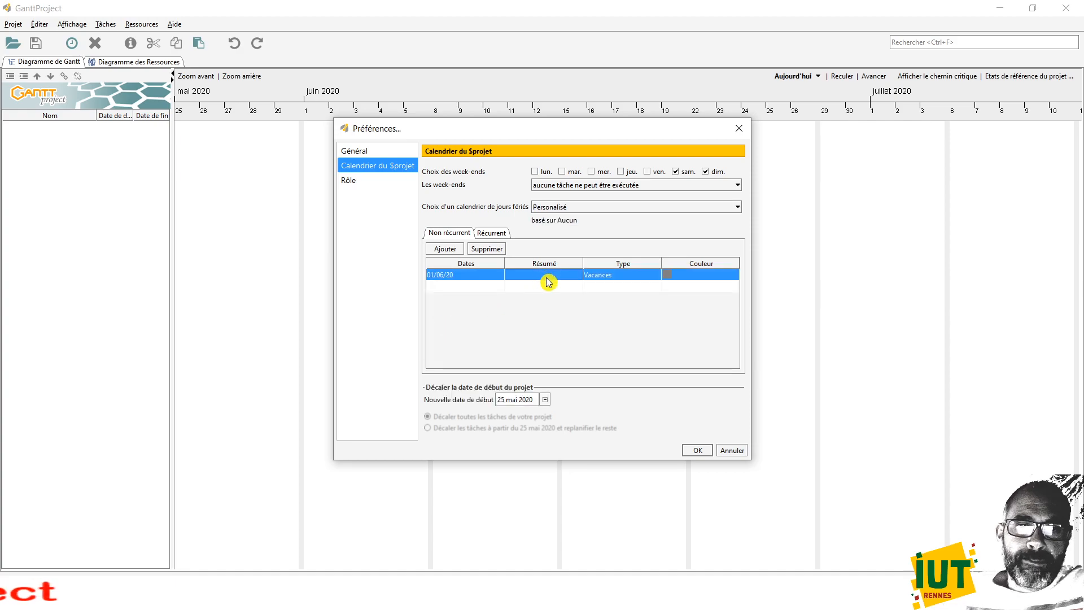
type("Pen")
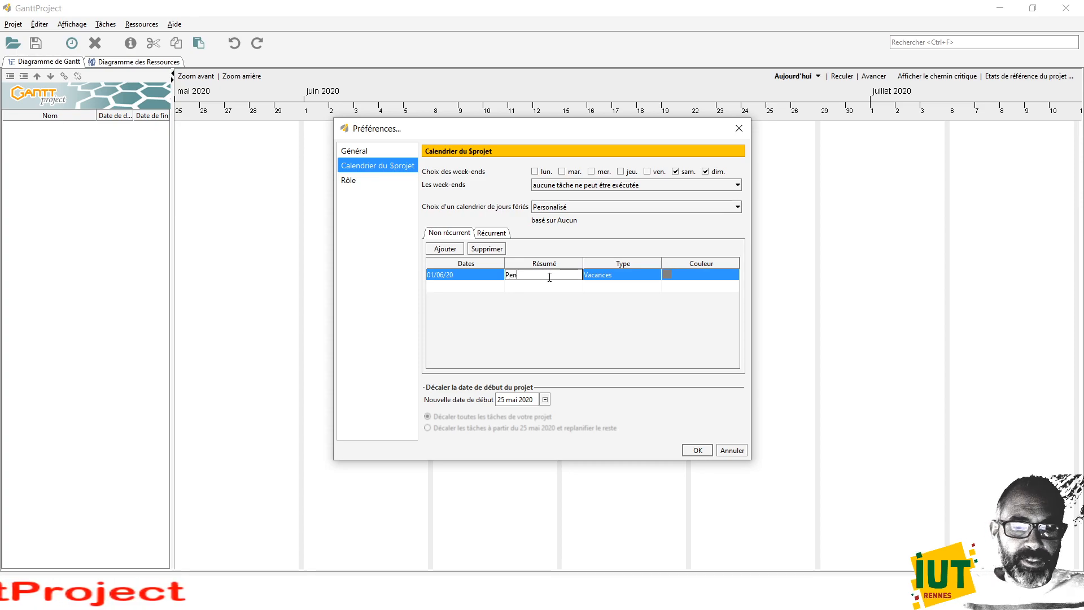
type("tecôte")
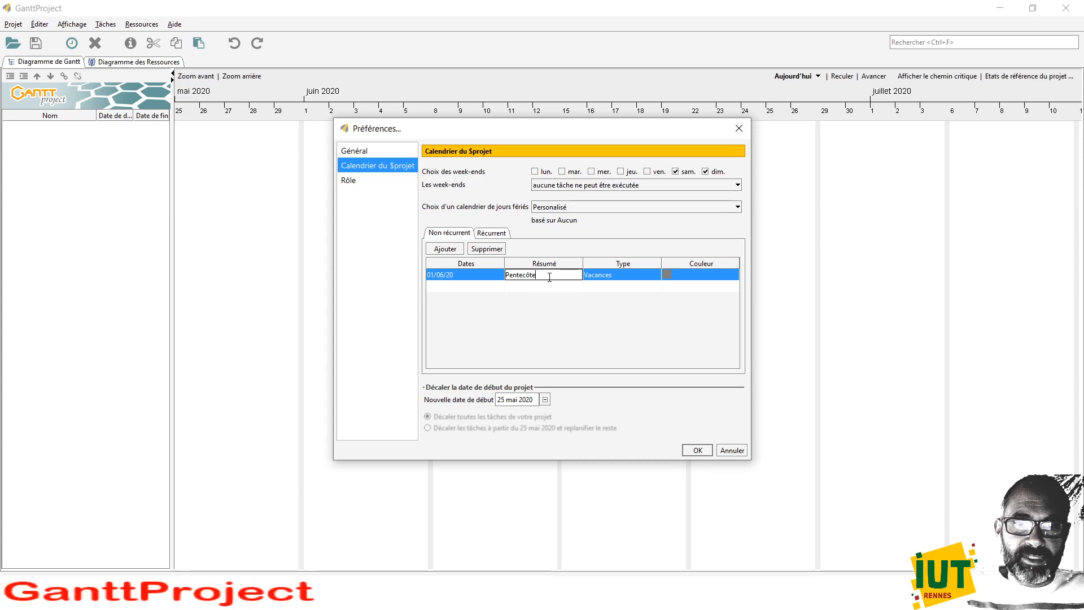
key("Return")
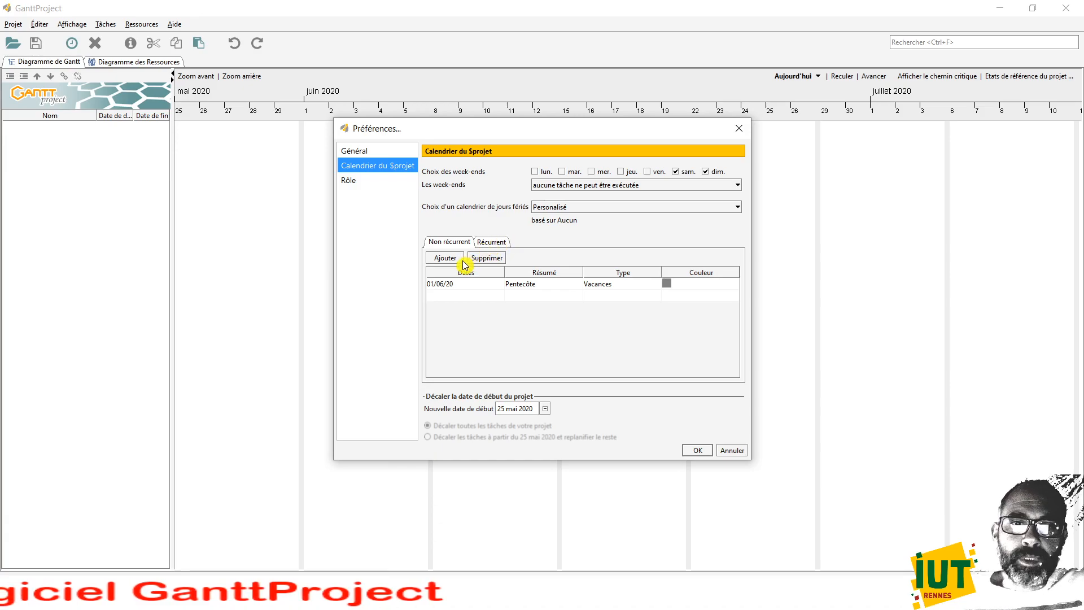
Step: Add a second non-recurring holiday on 14 July 2020 with the summary "fête nationale" and apply the project settings
left_click(445, 258)
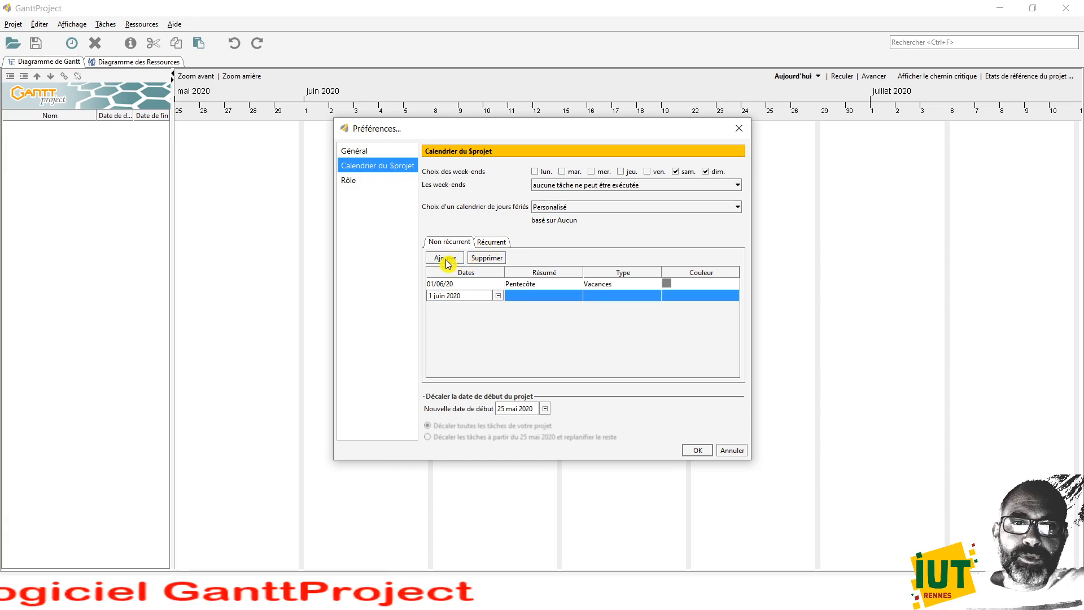
left_click(498, 295)
left_click(549, 311)
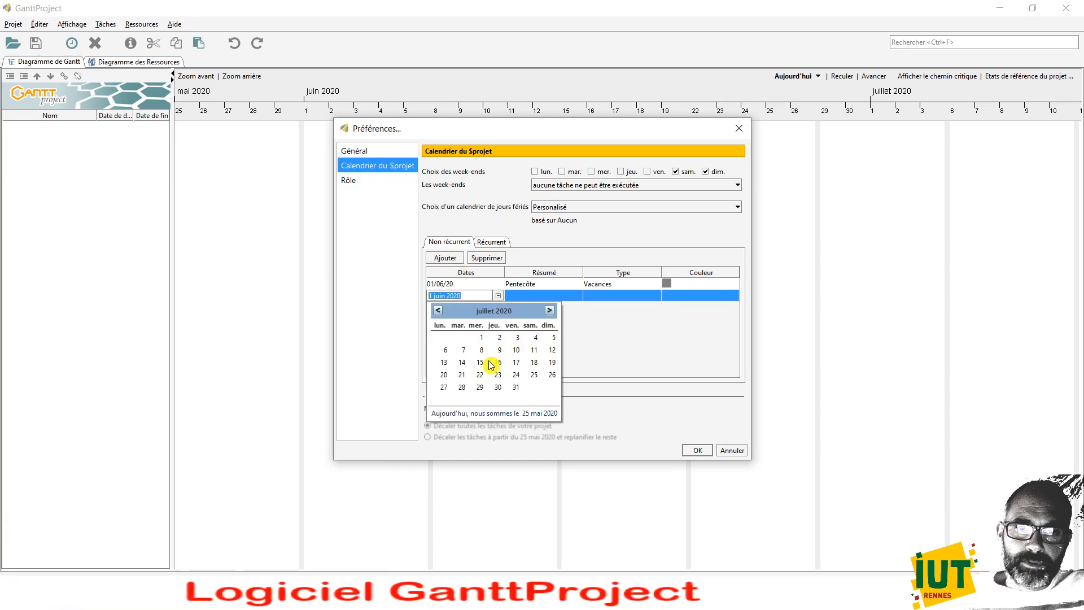
left_click(463, 362)
double_click(538, 295)
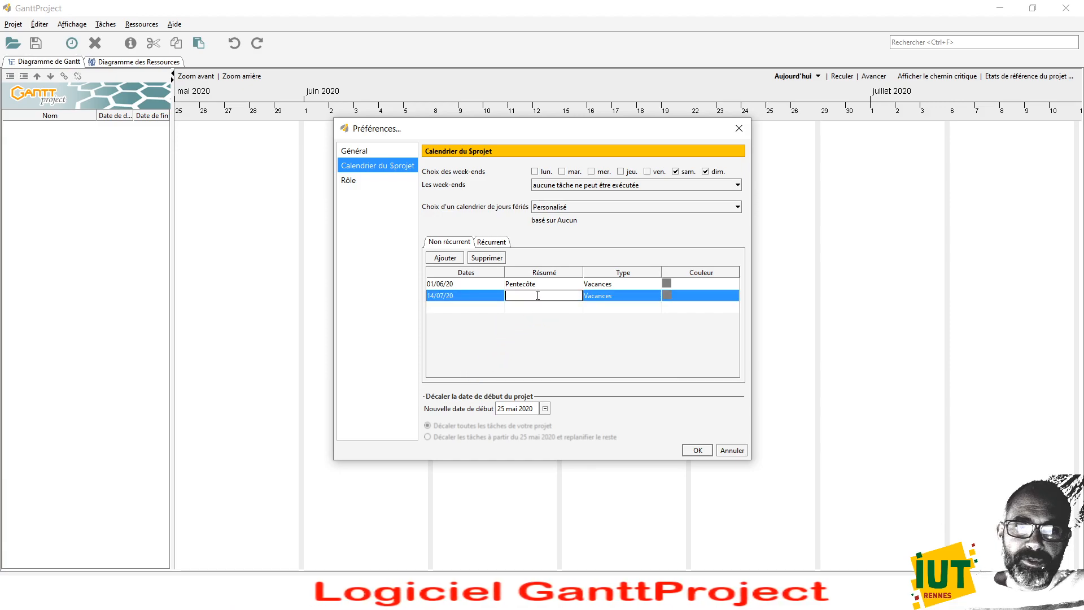
type("fête nation")
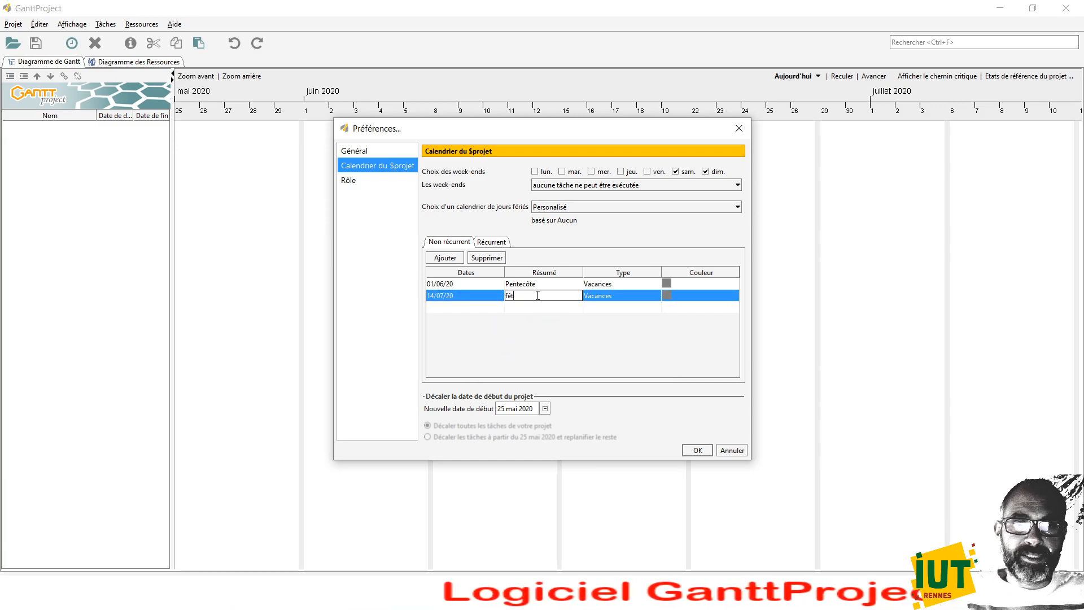
type("ale")
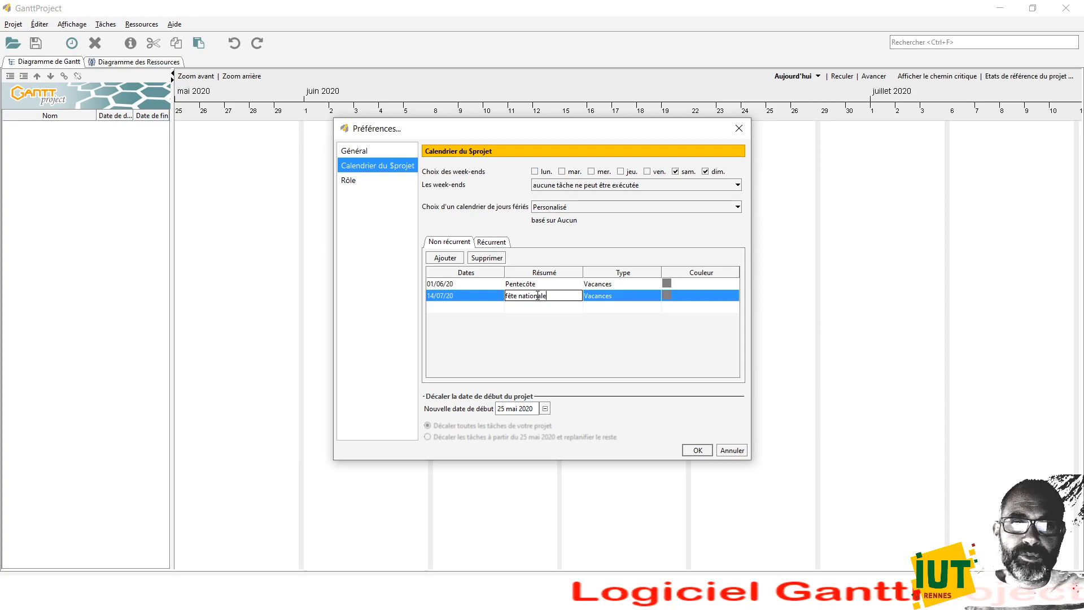
left_click(486, 310)
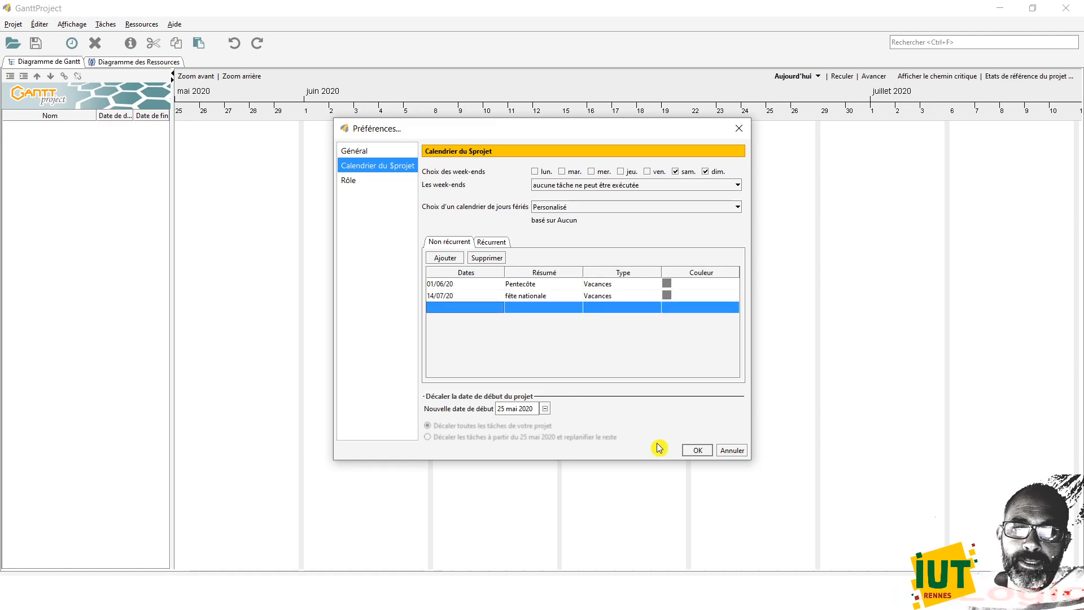
left_click(698, 451)
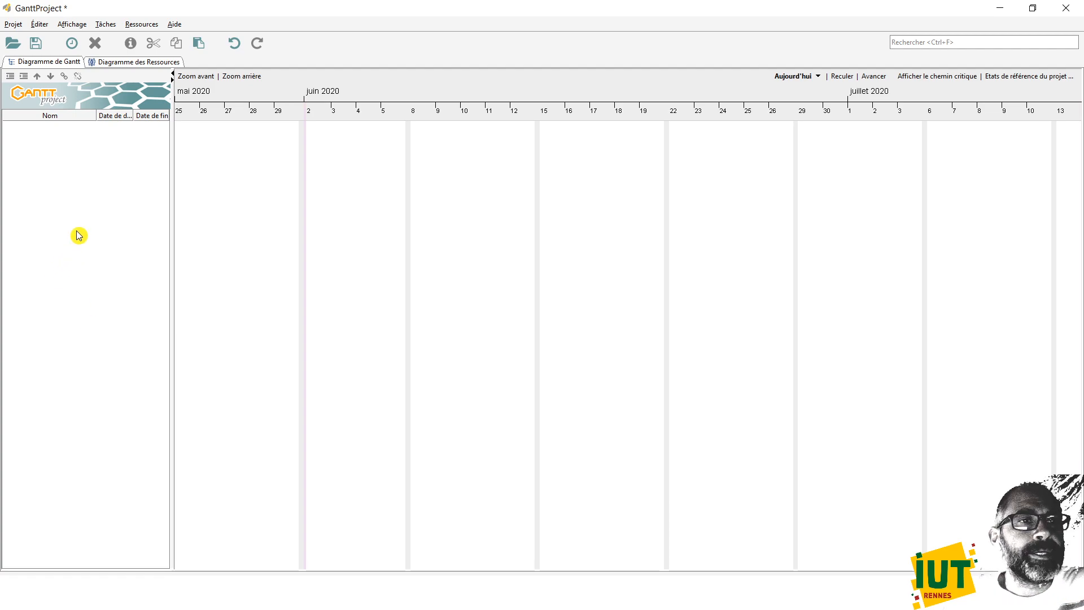
Step: Create two tasks named "OS" and "gros-oeuvre" in the Gantt chart
left_click(107, 25)
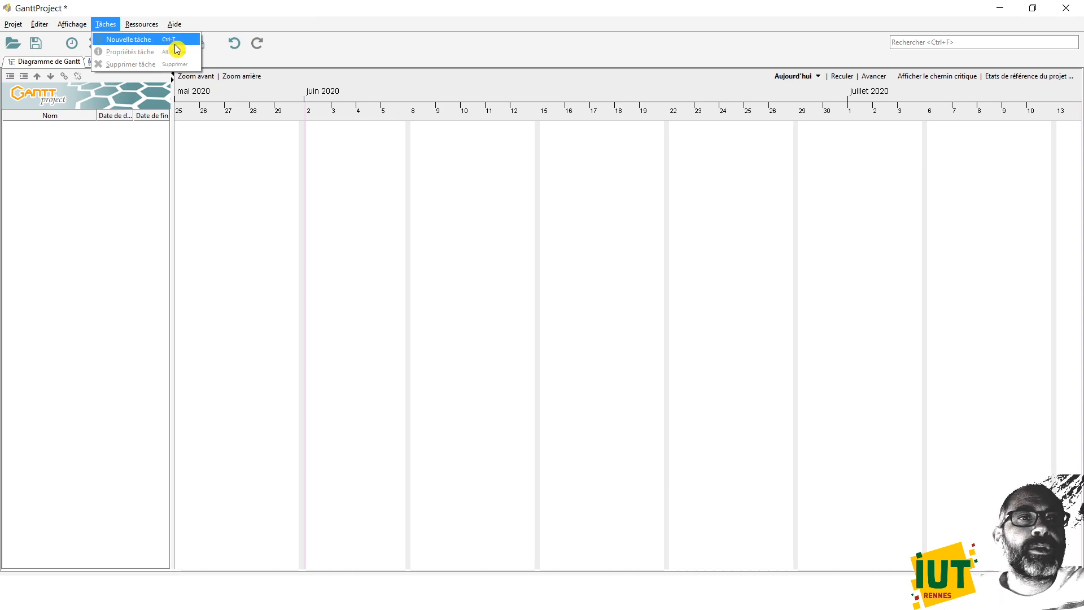
left_click(151, 44)
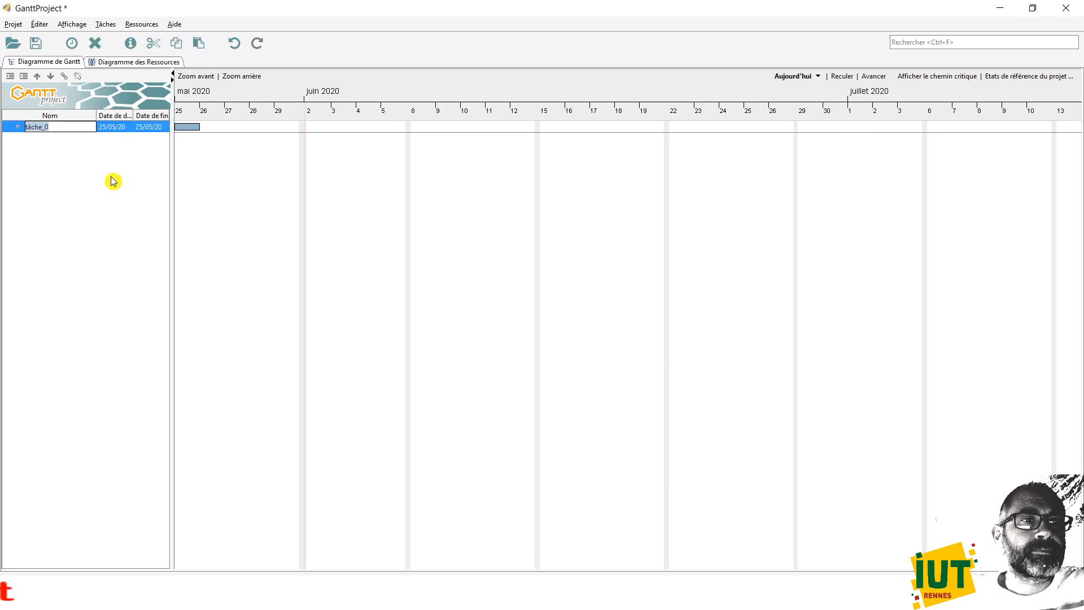
type("OS")
key("Return")
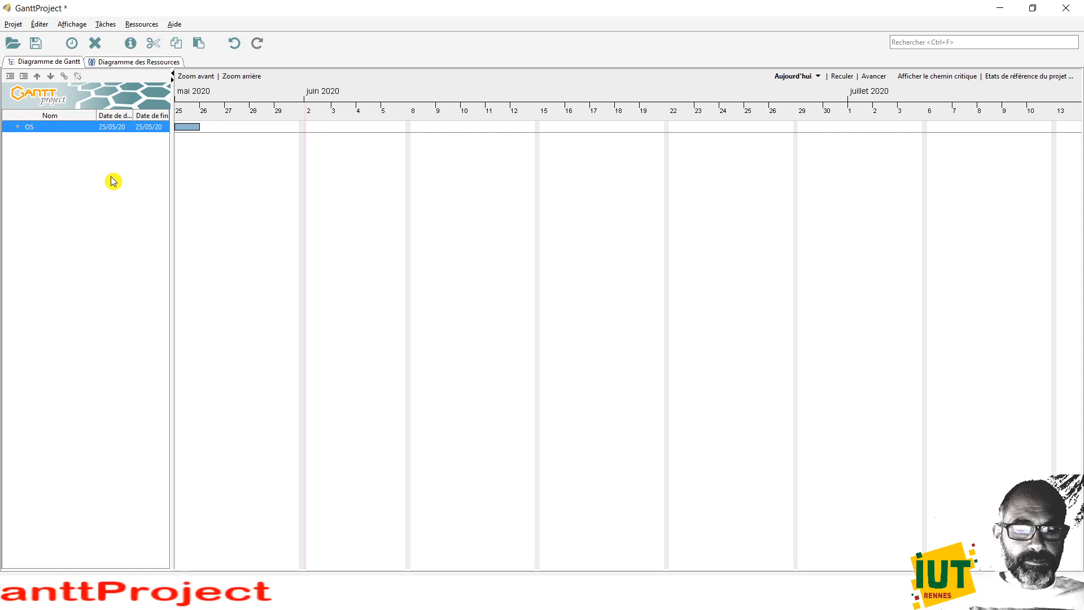
key("ctrl+t")
type("gros")
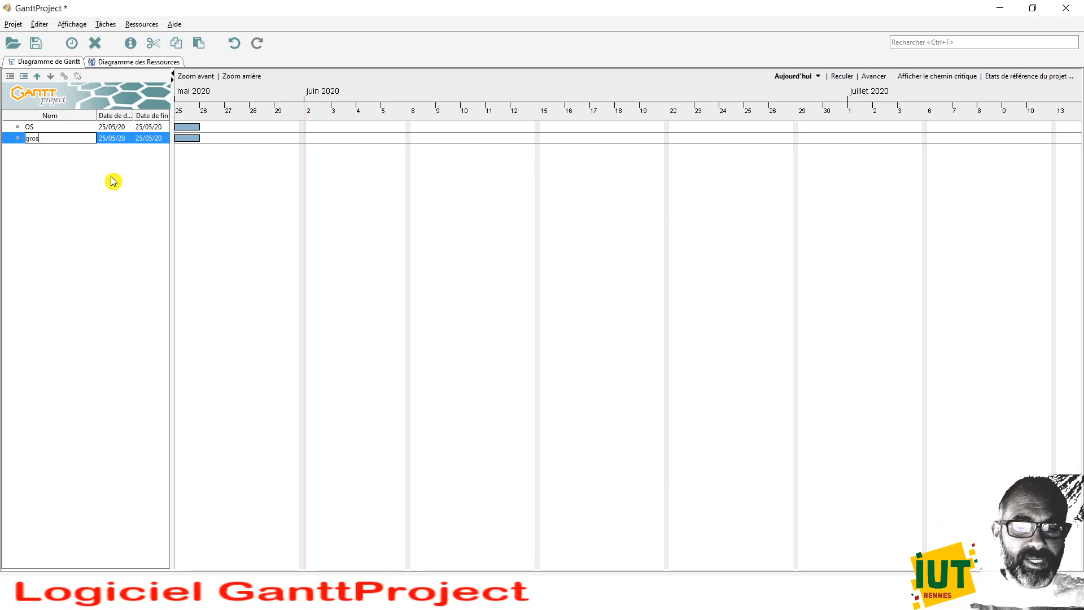
type("-oeuvre")
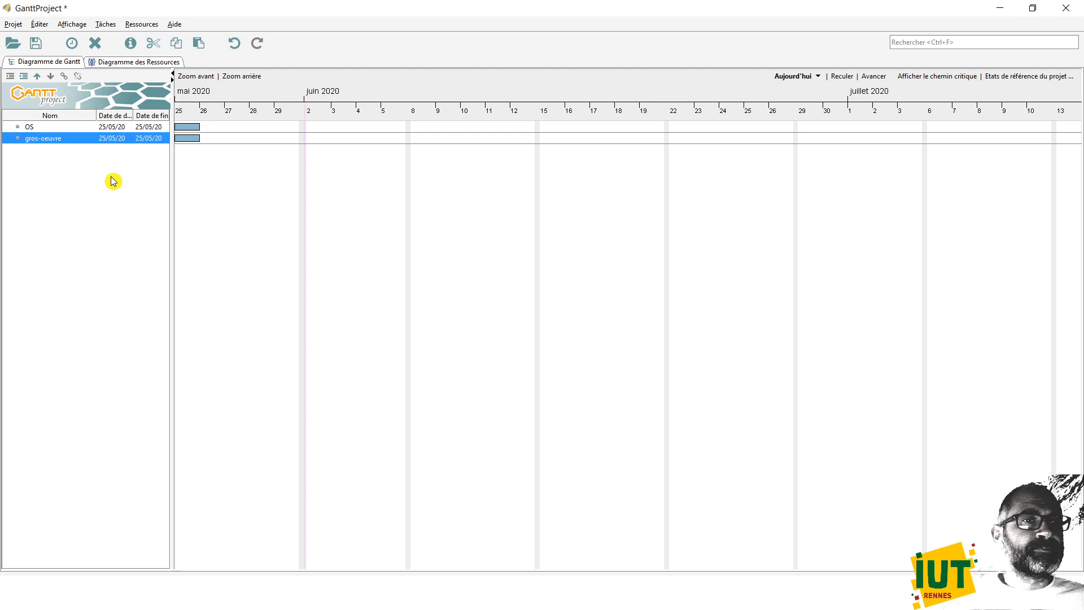
Step: Add a task named "installation de chantier" below gros-oeuvre
key("ctrl+t")
type("installt")
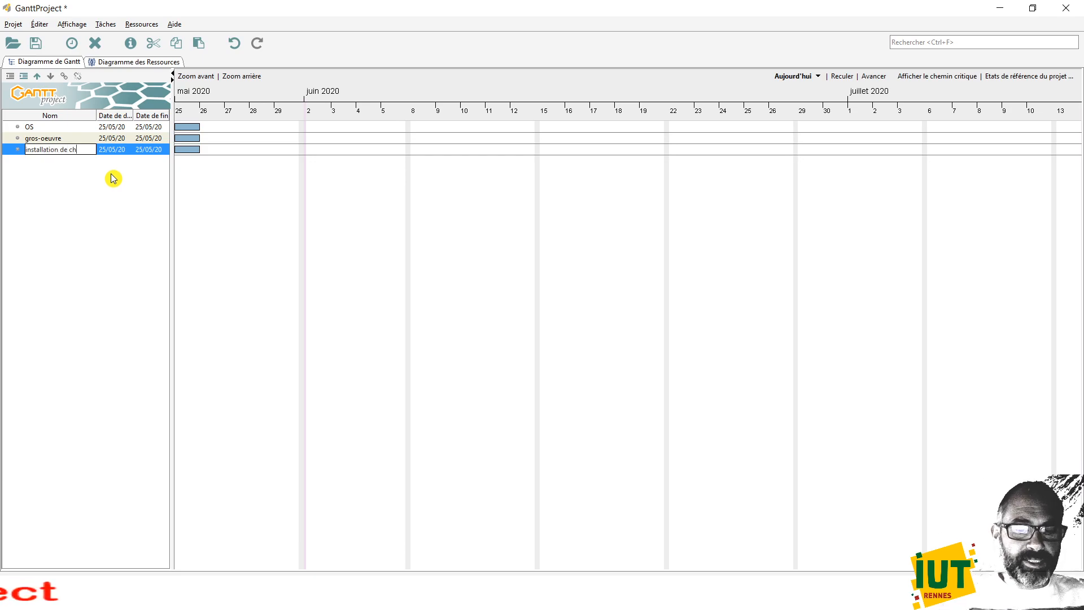
key("BackSpace")
key("BackSpace")
key("BackSpace")
key("BackSpace")
key("BackSpace")
type("antier")
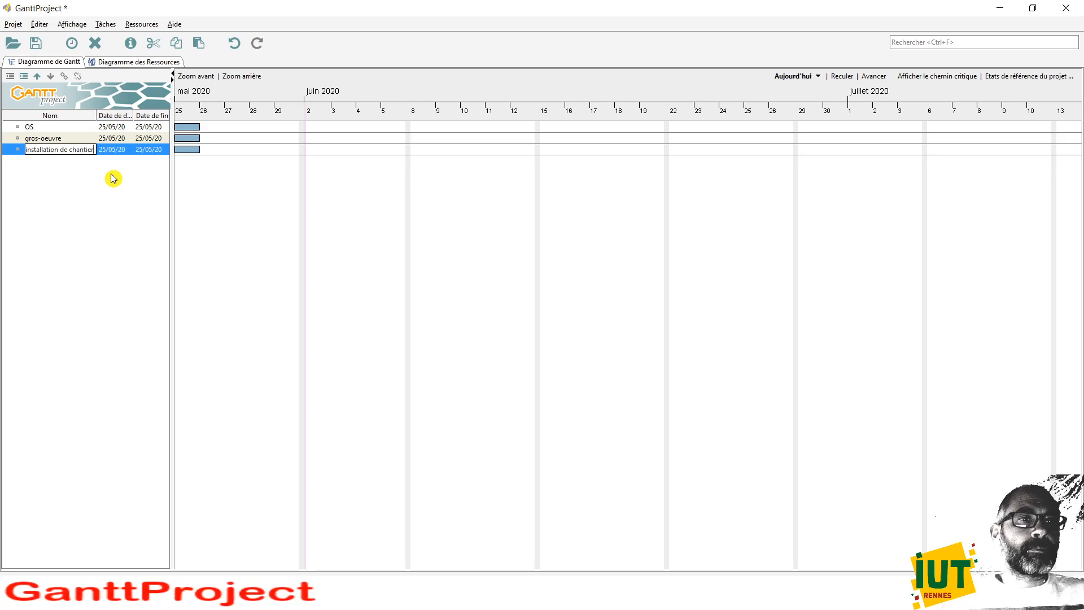
key("Return")
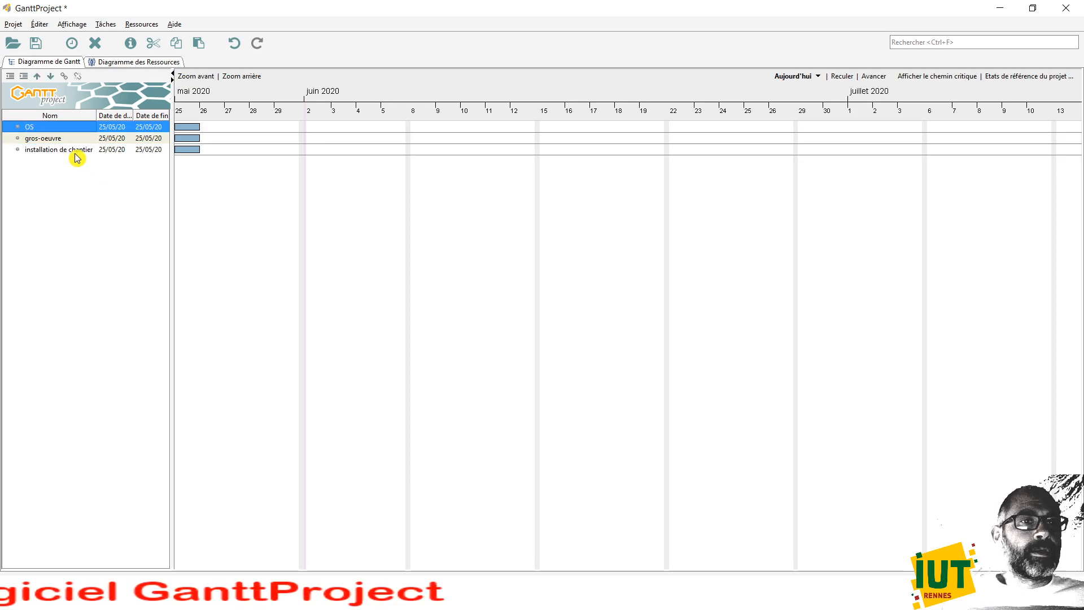
Step: Add the tasks "terrassement", "fondations" and "poteaux" below installation de chantier
key("Down")
key("Down")
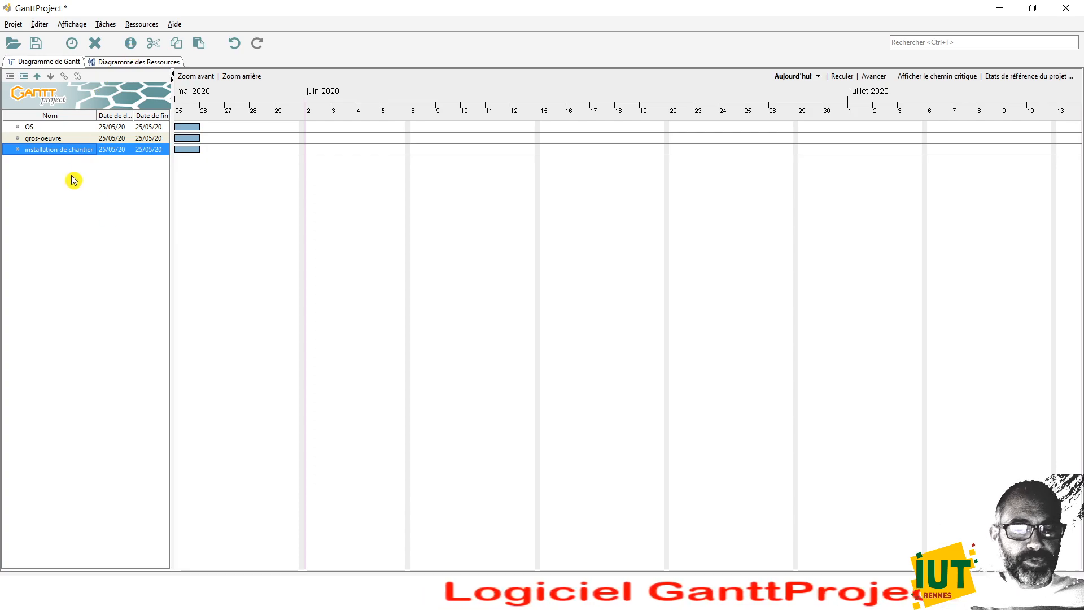
key("ctrl+t")
type("terrassement")
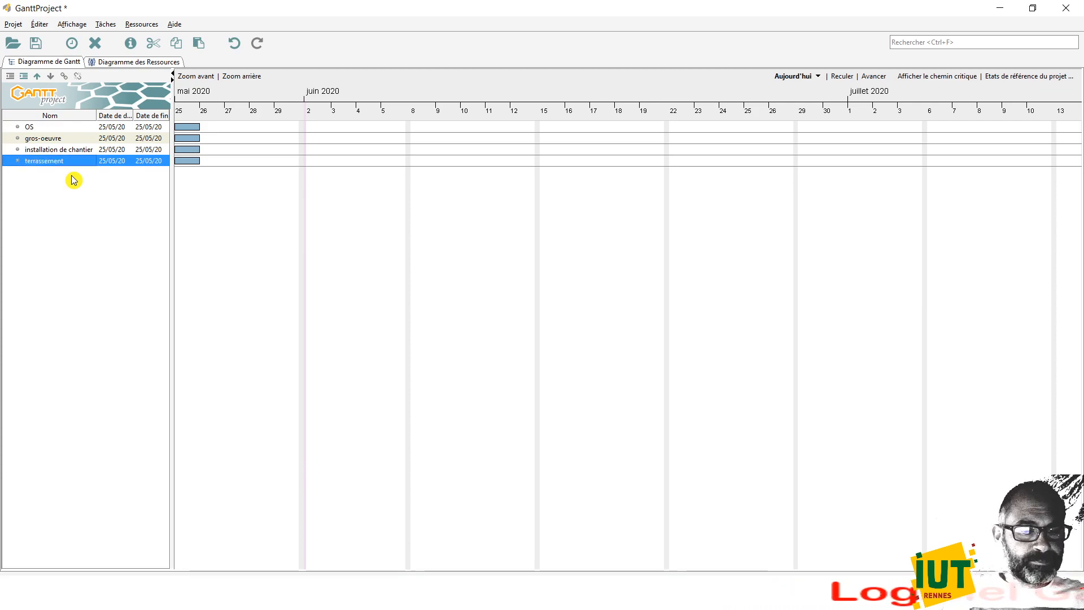
key("ctrl+t")
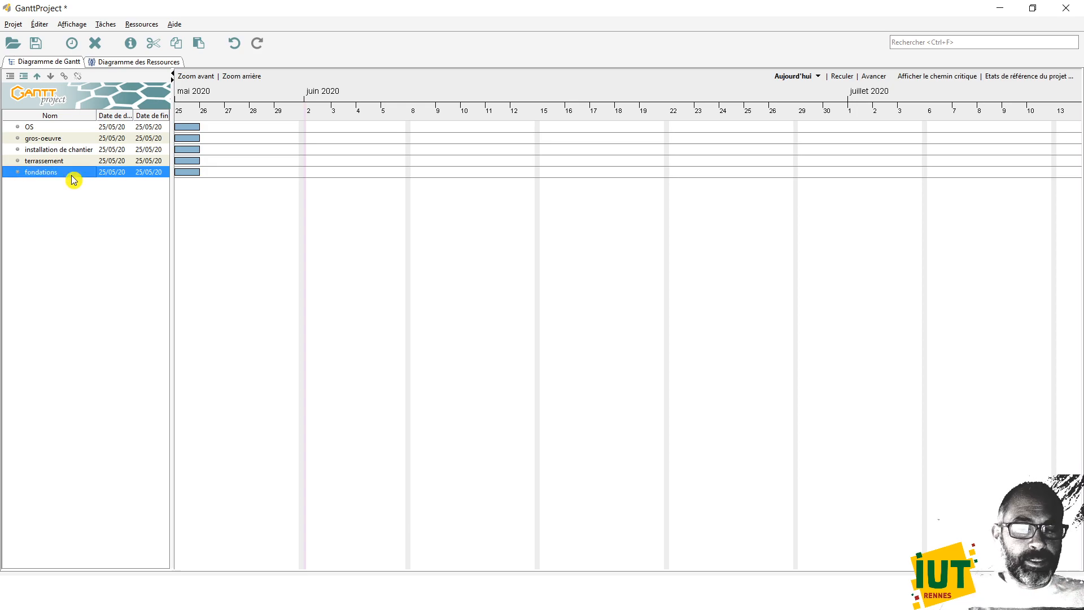
key("ctrl+t")
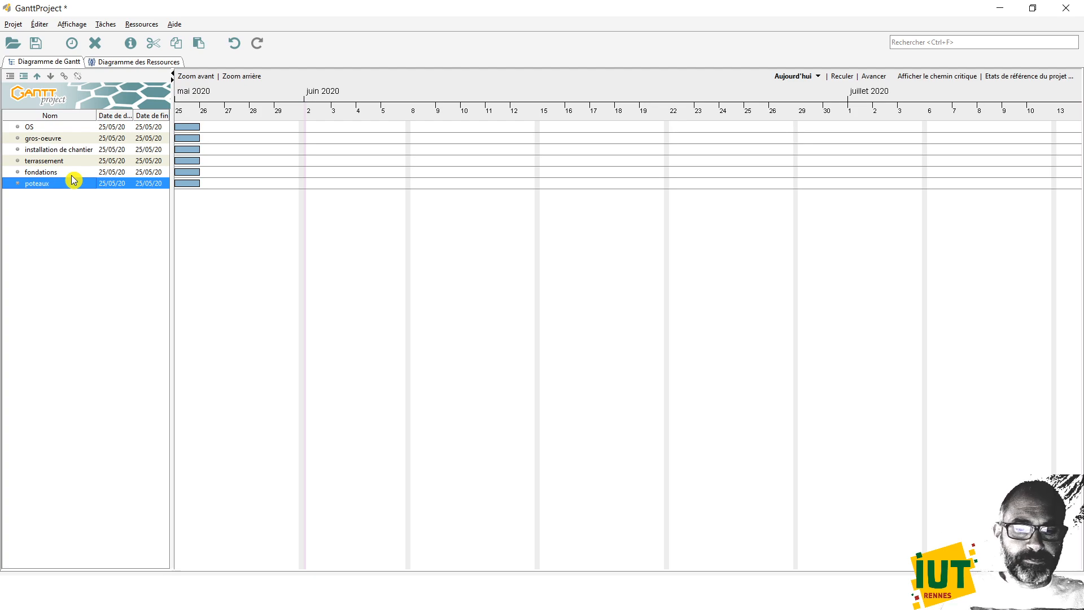
Step: Add the tasks "voiles", "chaînages" and "maçonnerie" below poteaux
key("ctrl+t")
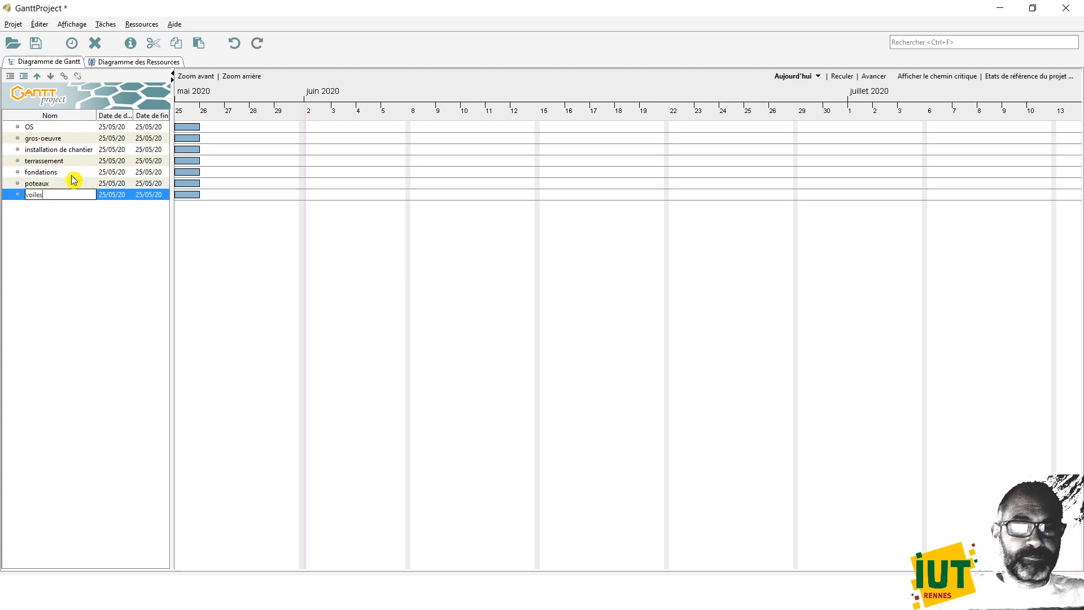
key("ctrl+t")
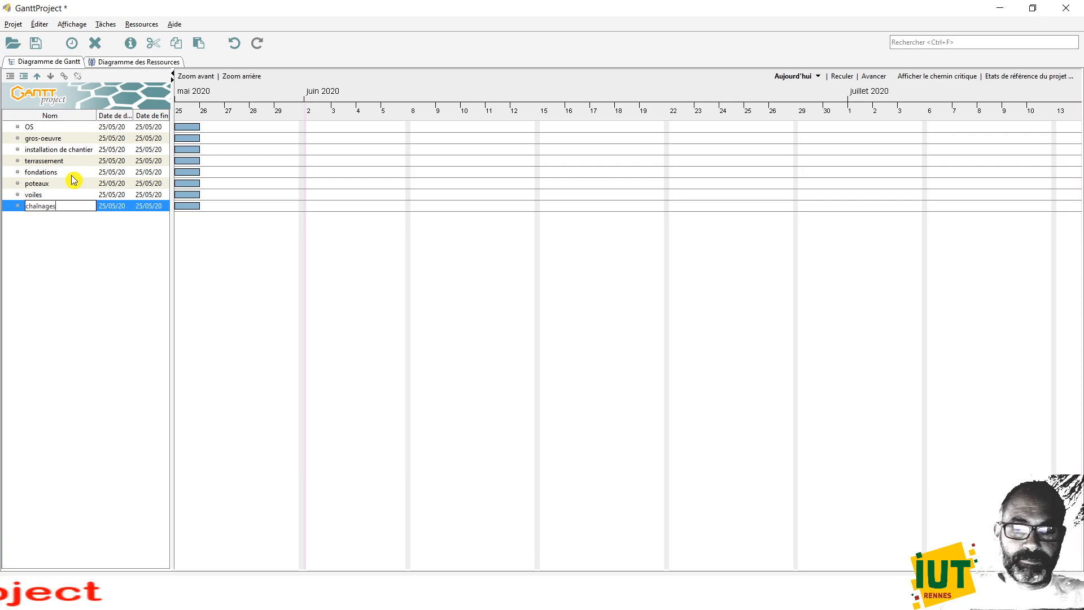
key("ctrl+t")
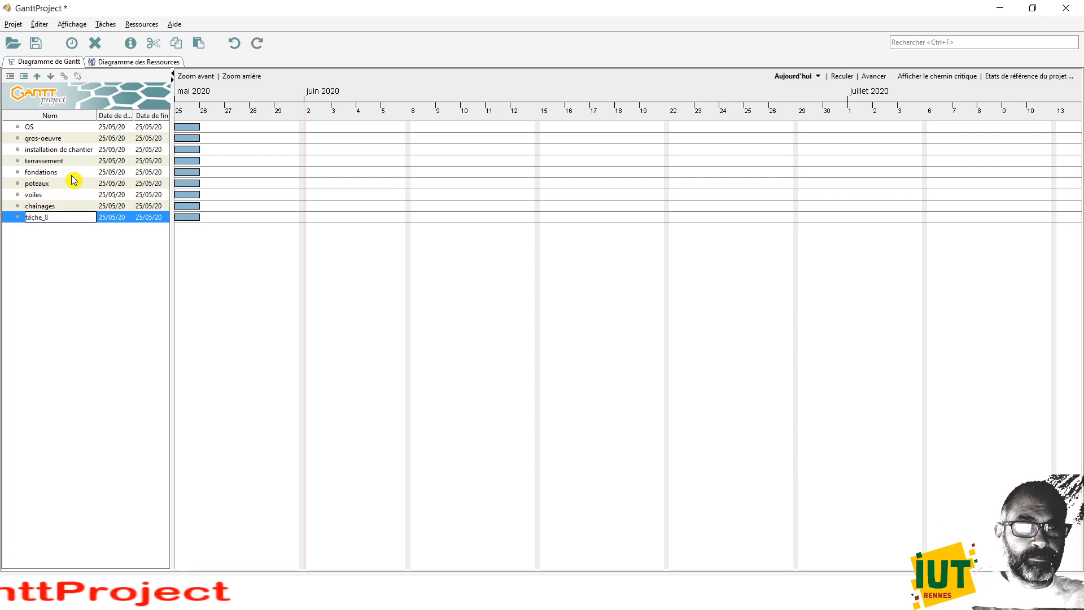
type("maçonn")
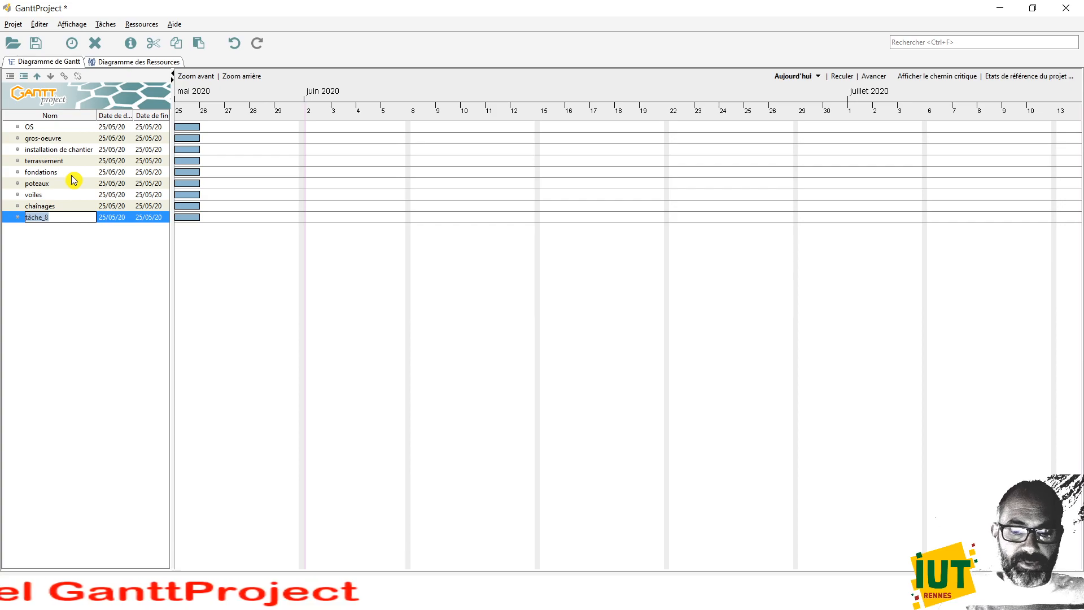
type("erie")
key("Return")
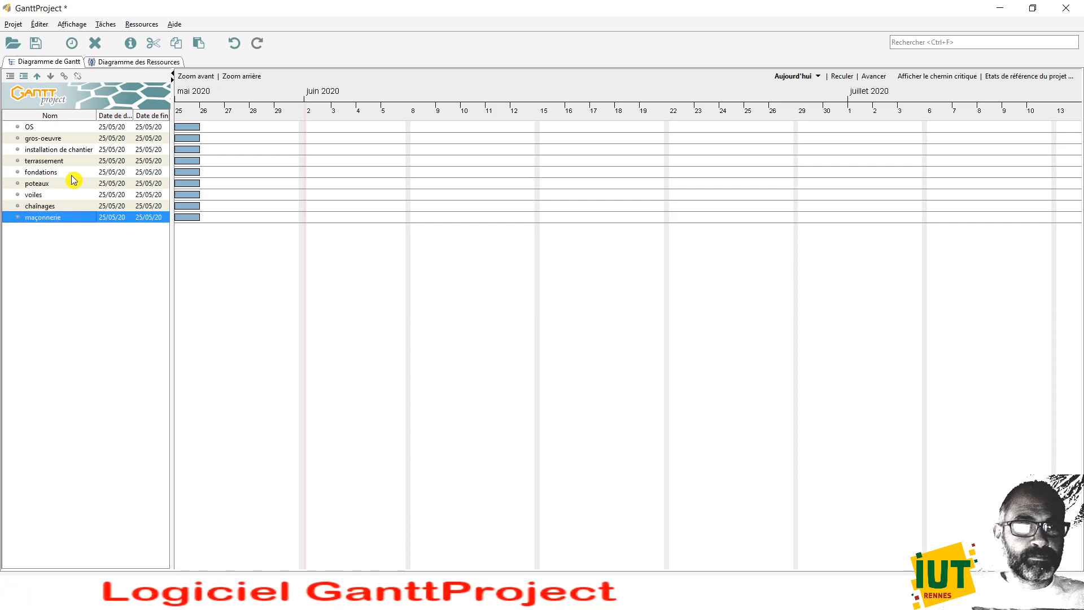
Step: Add the tasks "préfa gradins" and "pose gradins" below maçonnerie
key("ctrl+t")
type("préfa gradins")
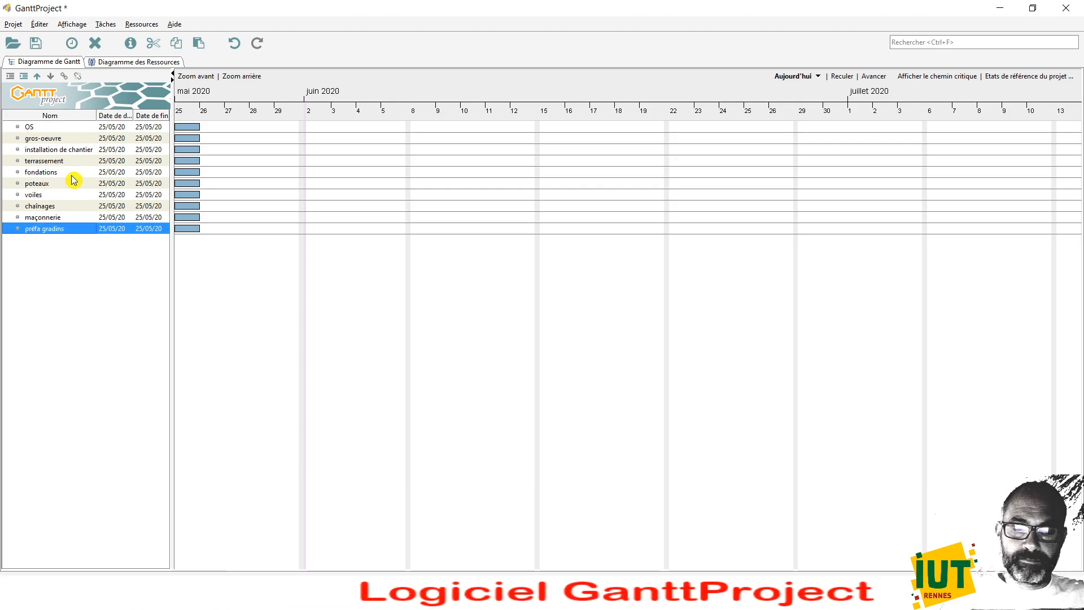
key("Return")
key("ctrl+t")
type("po")
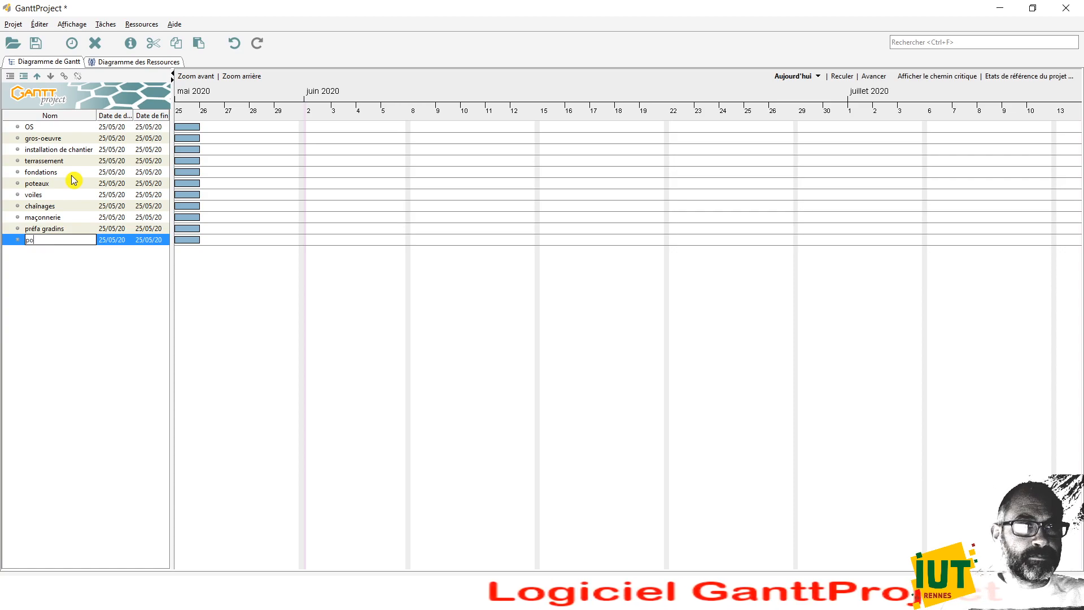
type("se gradins")
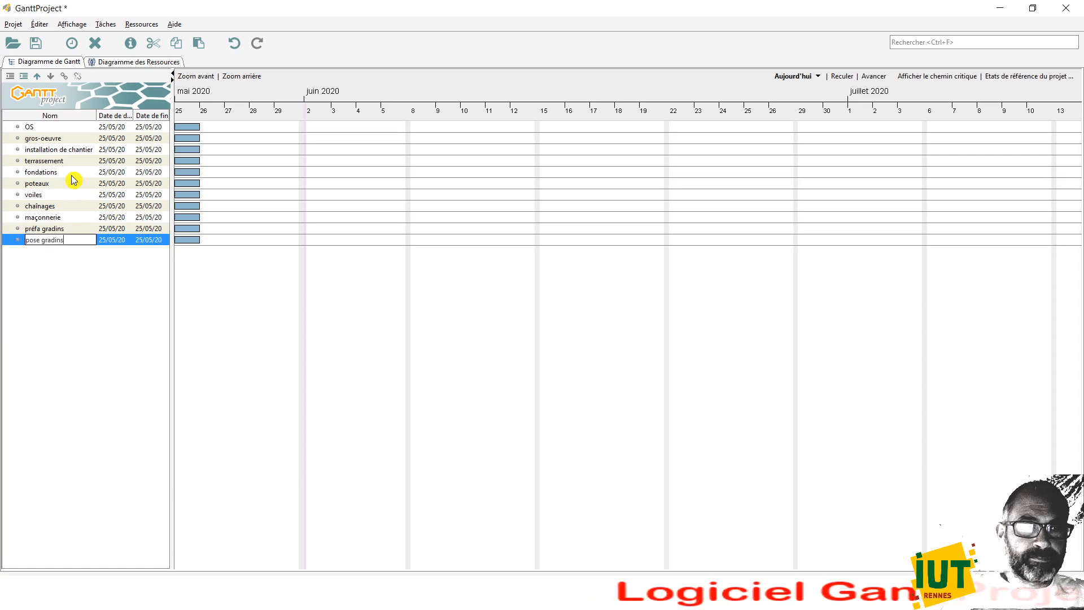
key("Return")
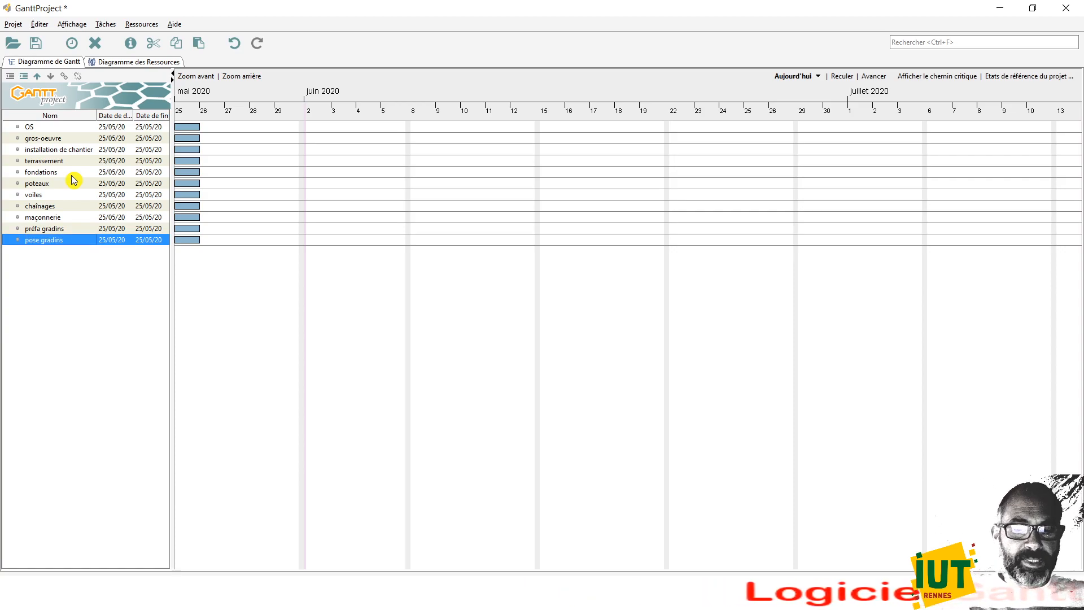
Step: Add the tasks "charpente métallique", "pose poutres", "couverture" and "OPR" below pose gradins
key("ctrl+t")
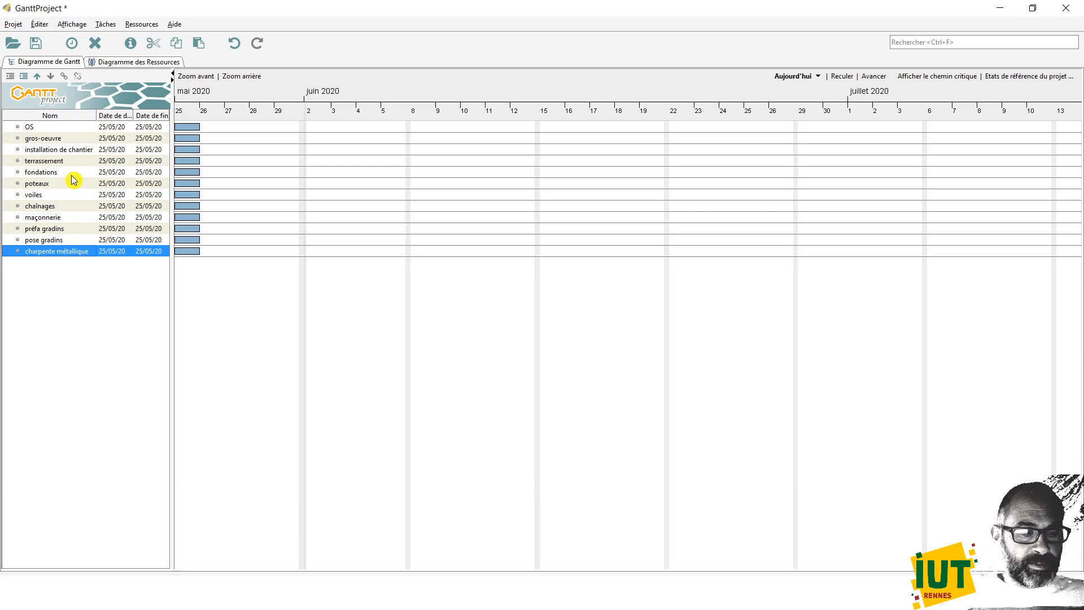
key("ctrl+t")
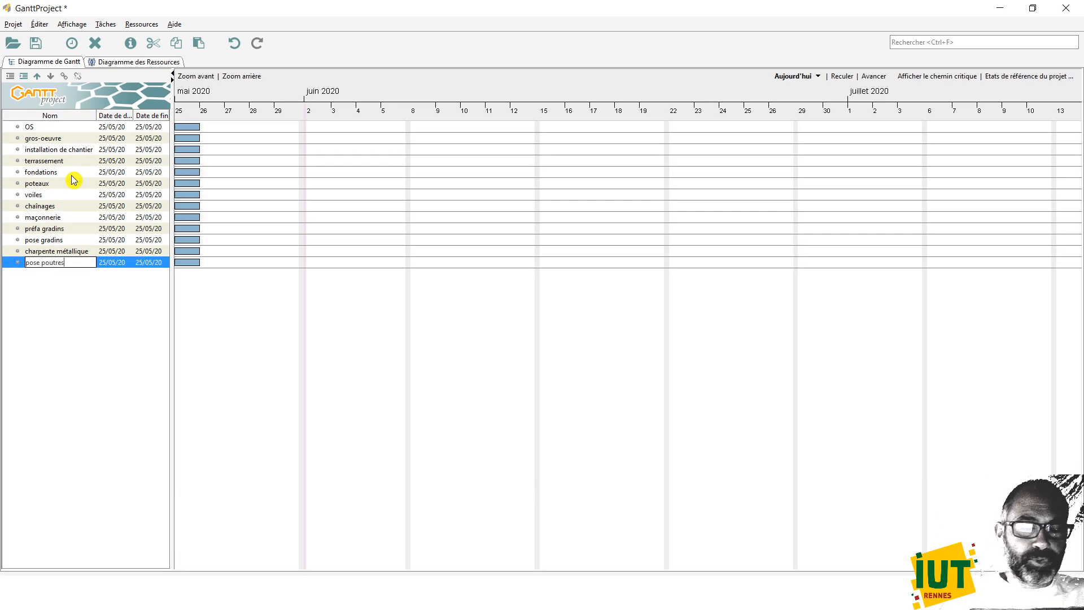
key("ctrl+t")
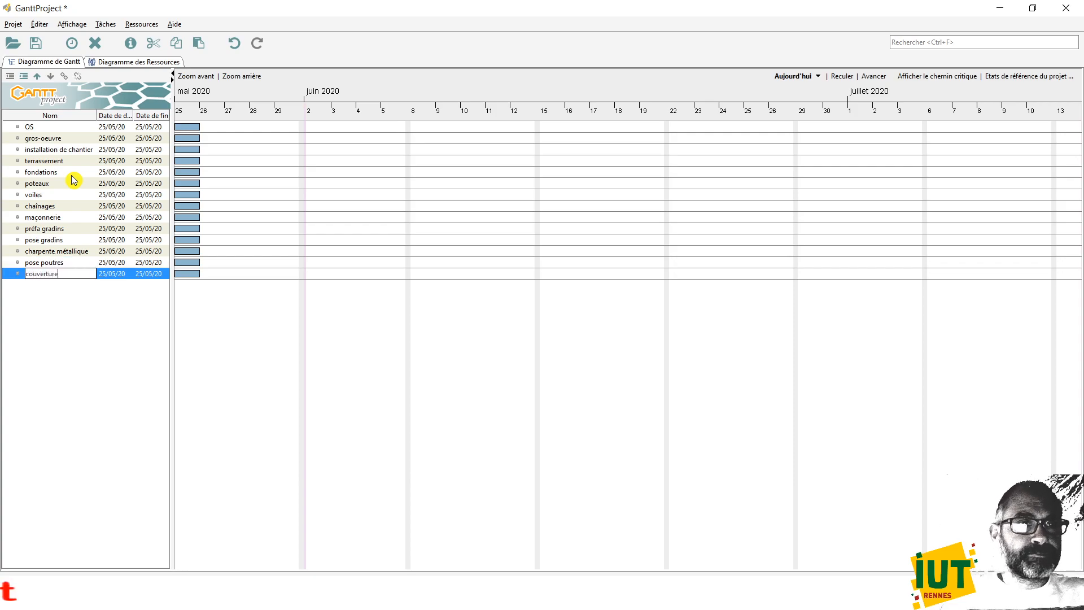
key("ctrl+t")
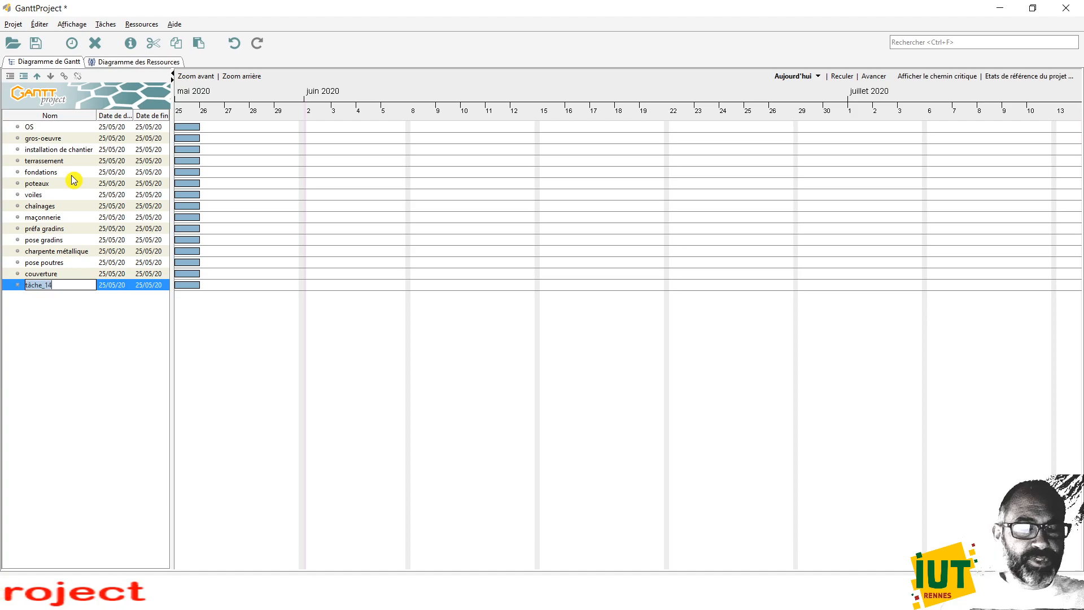
type("OPR")
key("Return")
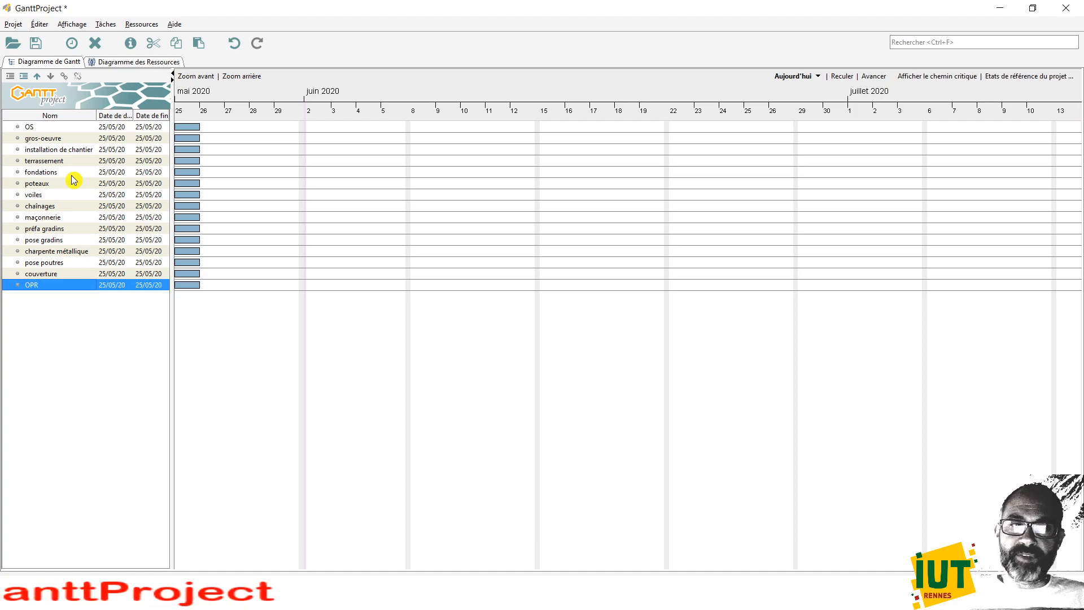
Step: Turn the OS task into a milestone (Jalon) in its task properties
left_click(61, 127)
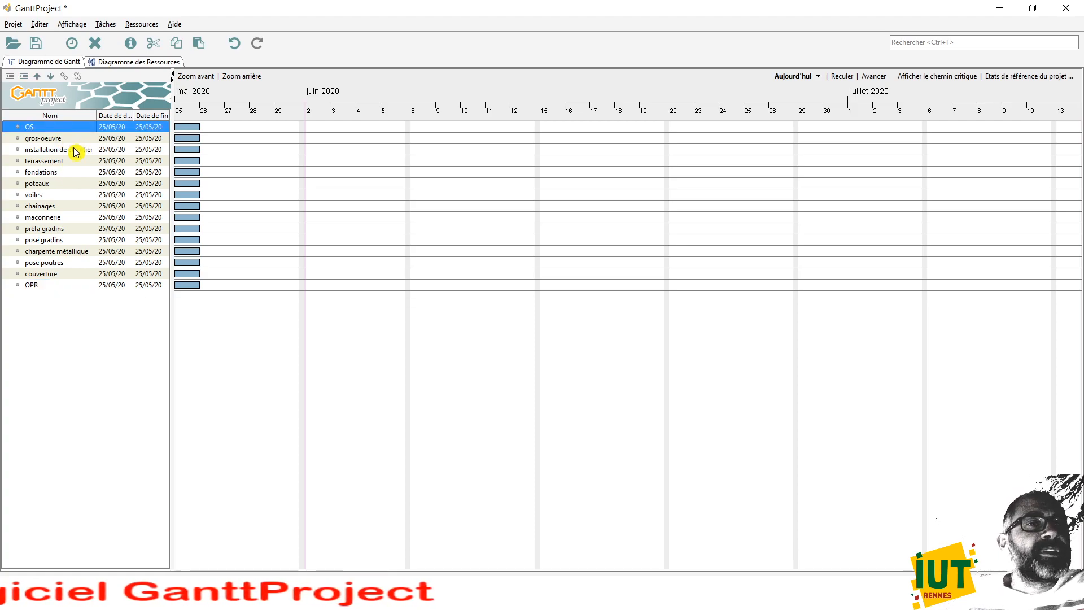
right_click(43, 127)
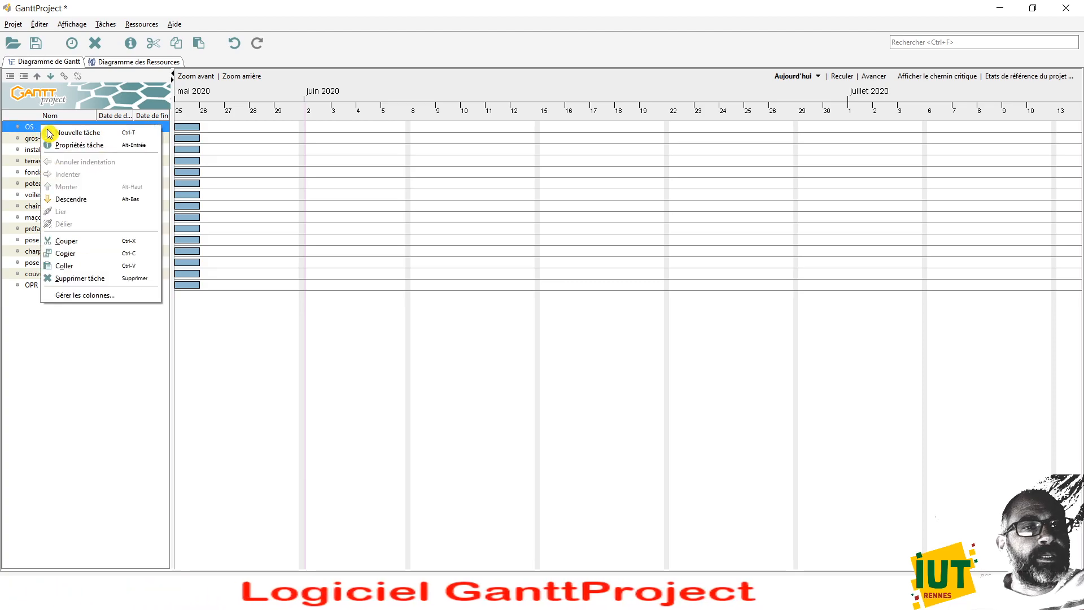
left_click(103, 148)
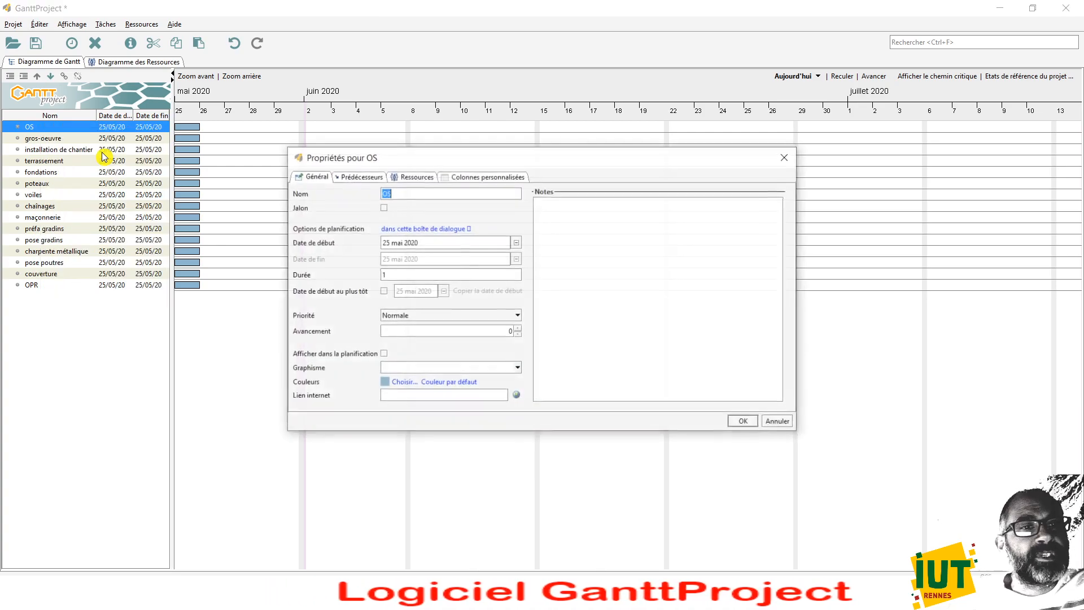
left_click(383, 207)
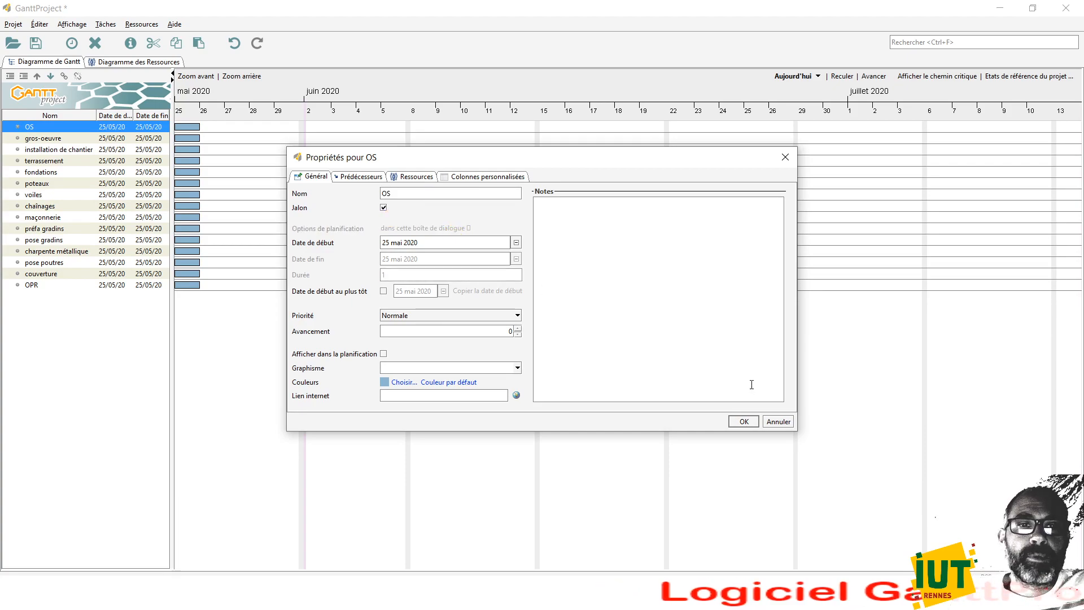
left_click(744, 422)
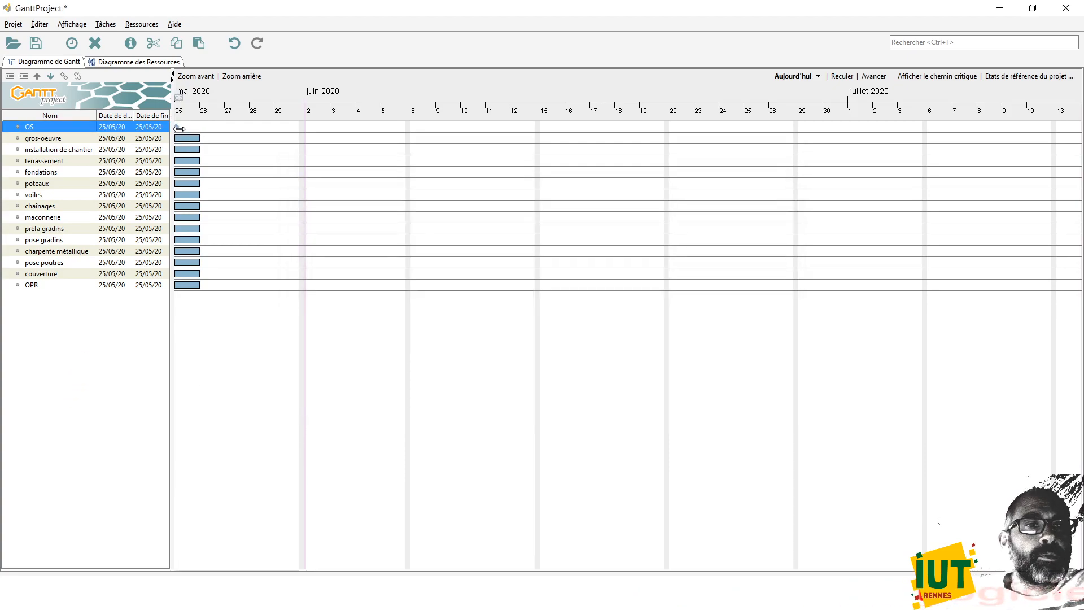
Step: Turn the OPR task into a milestone (Jalon) in its task properties
right_click(73, 290)
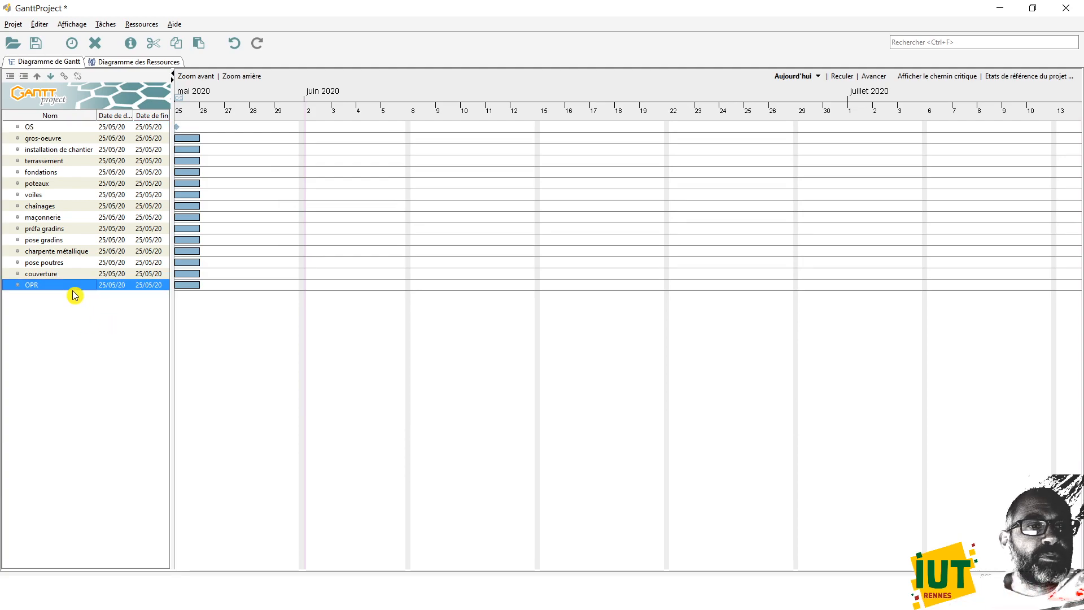
left_click(115, 310)
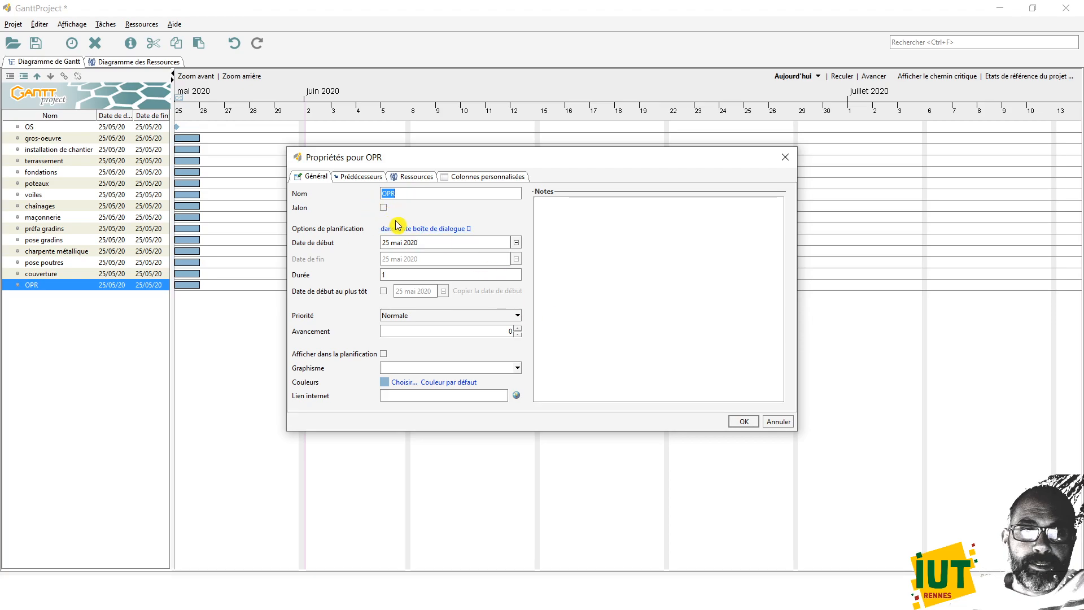
left_click(744, 421)
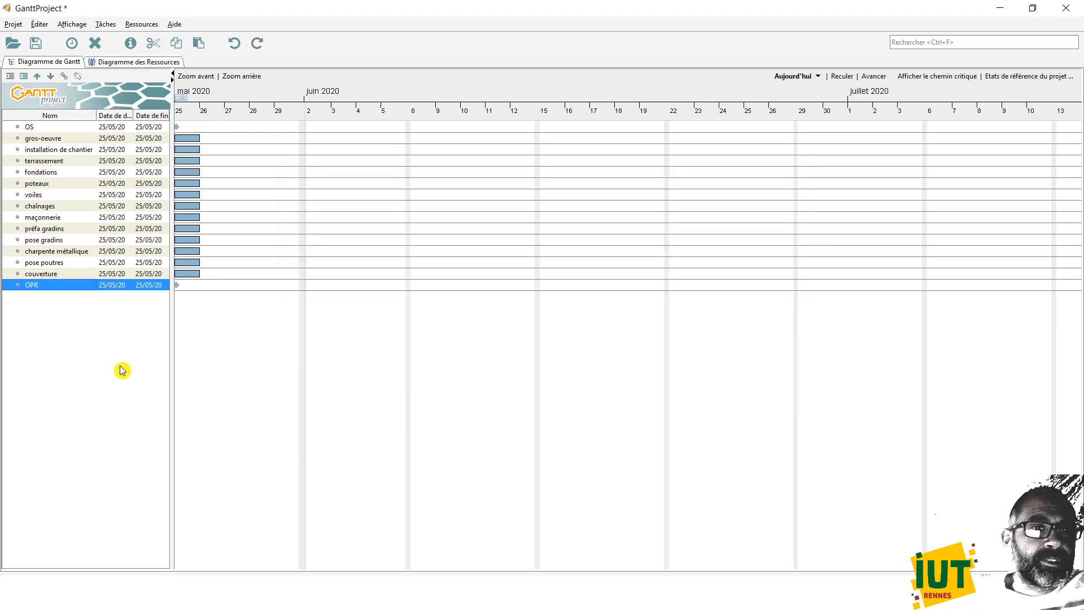
Step: Indent each task from installation de chantier through pose gradins one level as subtasks of gros-oeuvre
left_click(74, 152)
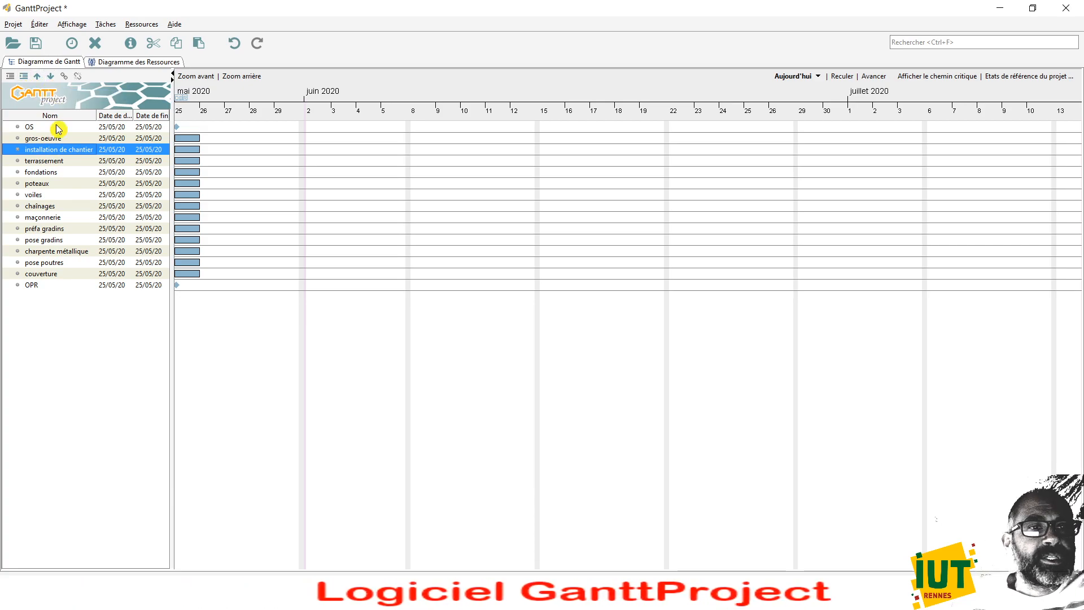
left_click(27, 79)
left_click(63, 164)
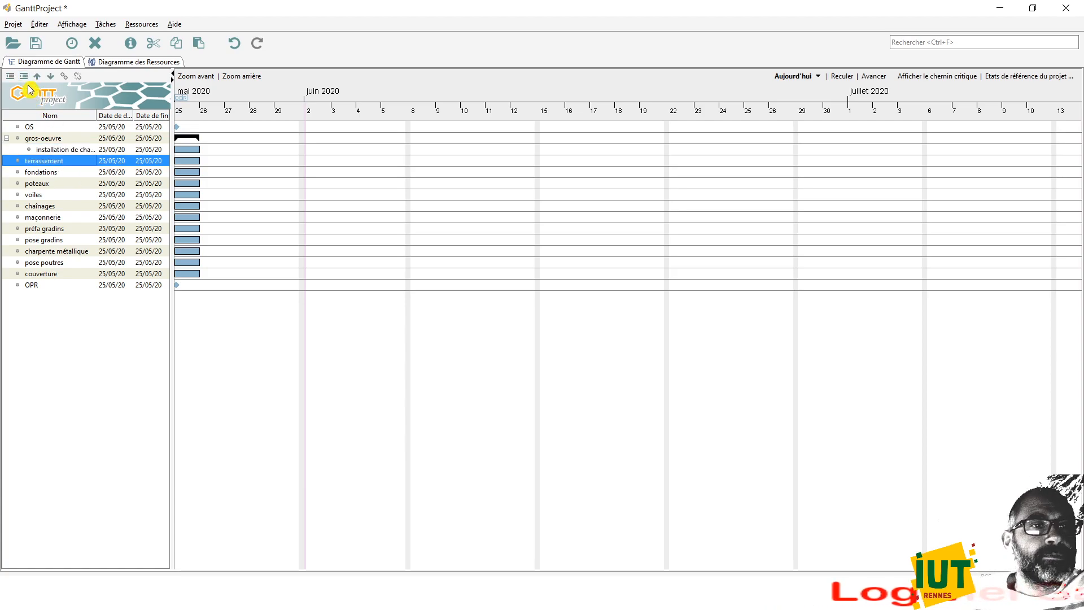
left_click(67, 175)
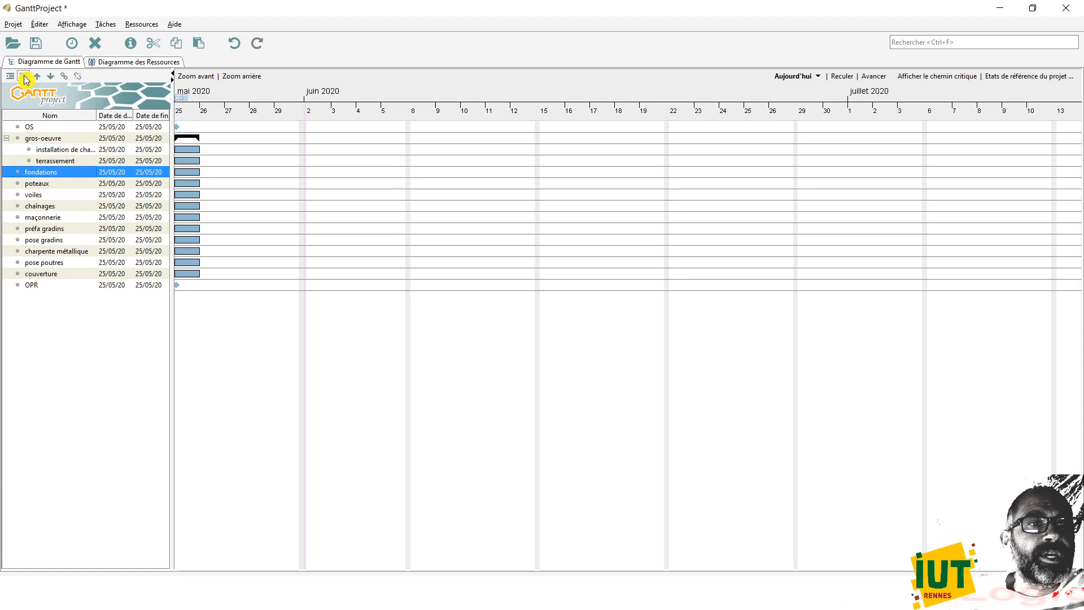
left_click(66, 185)
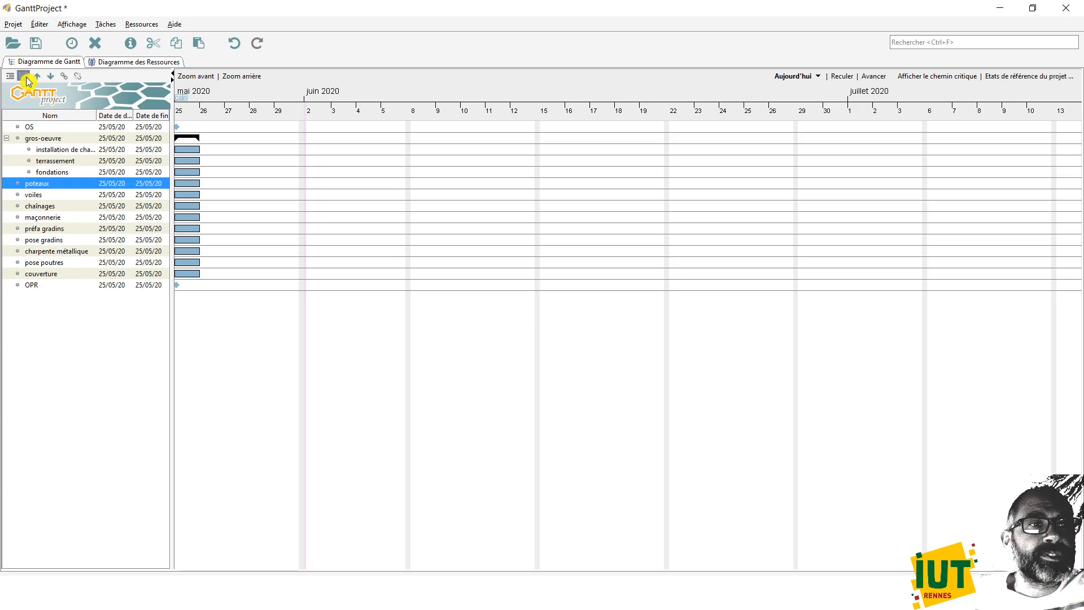
left_click(68, 195)
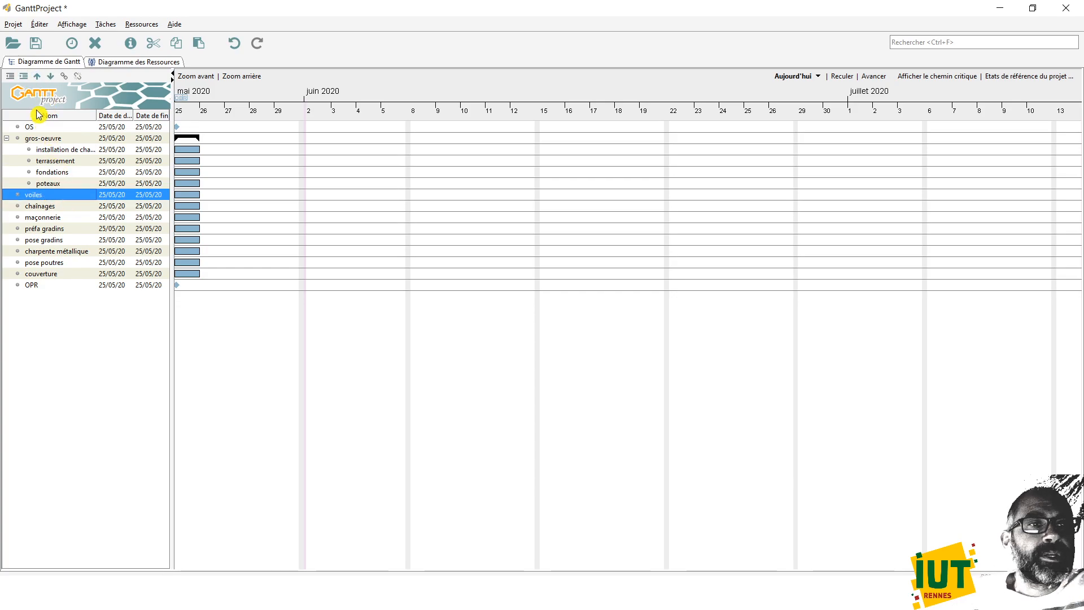
left_click(70, 205)
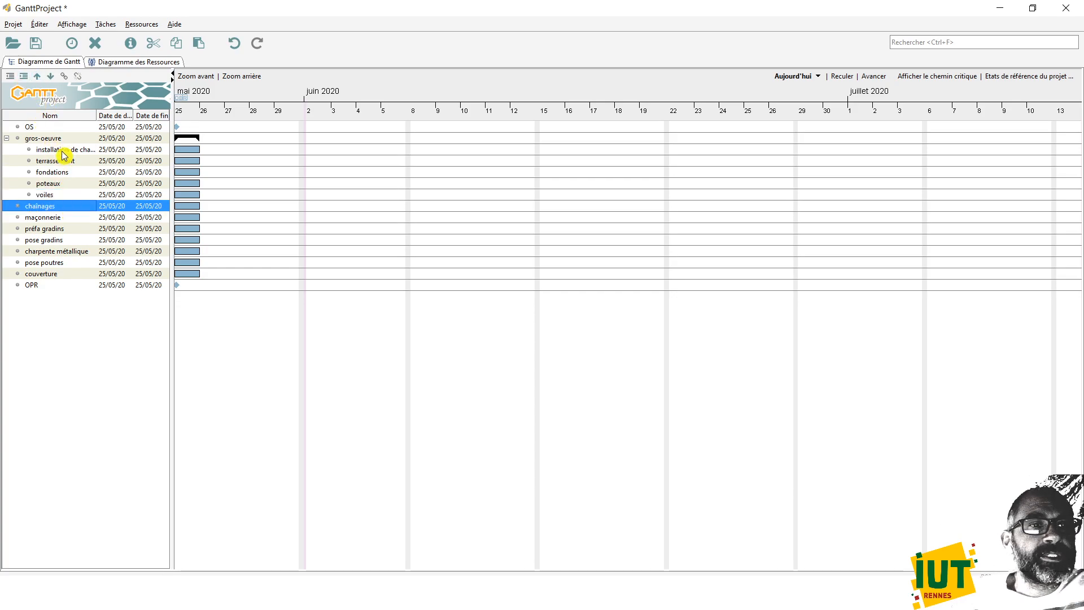
left_click(60, 219)
left_click(83, 229)
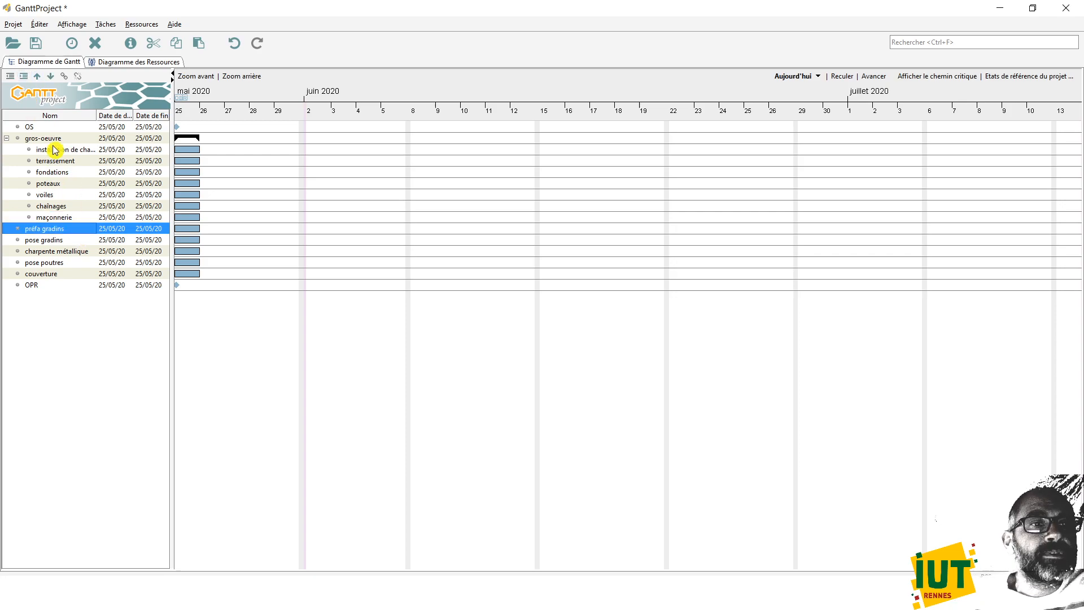
left_click(80, 240)
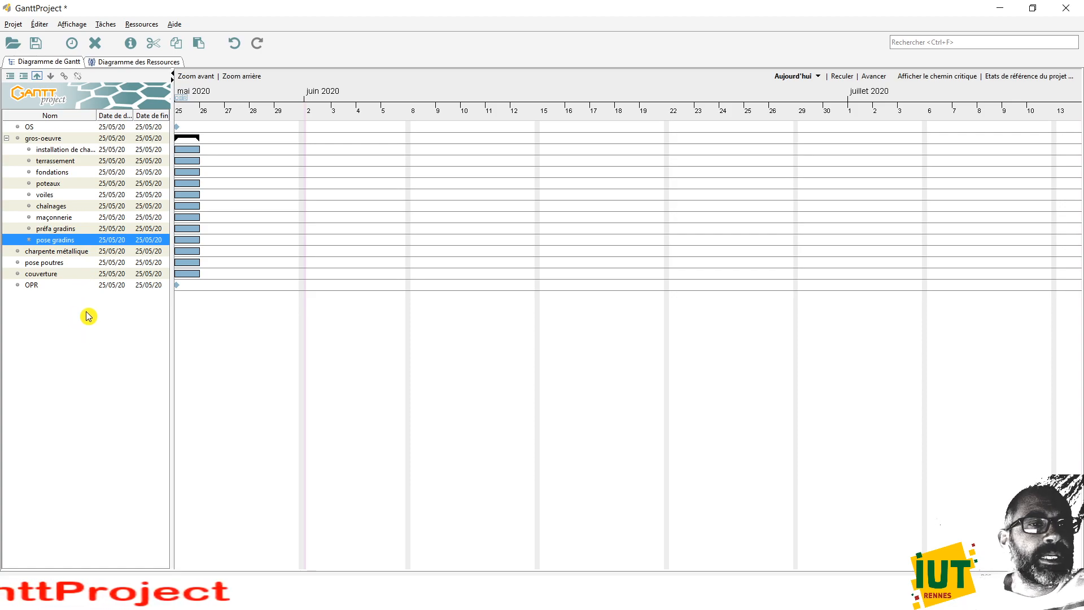
left_click(23, 76)
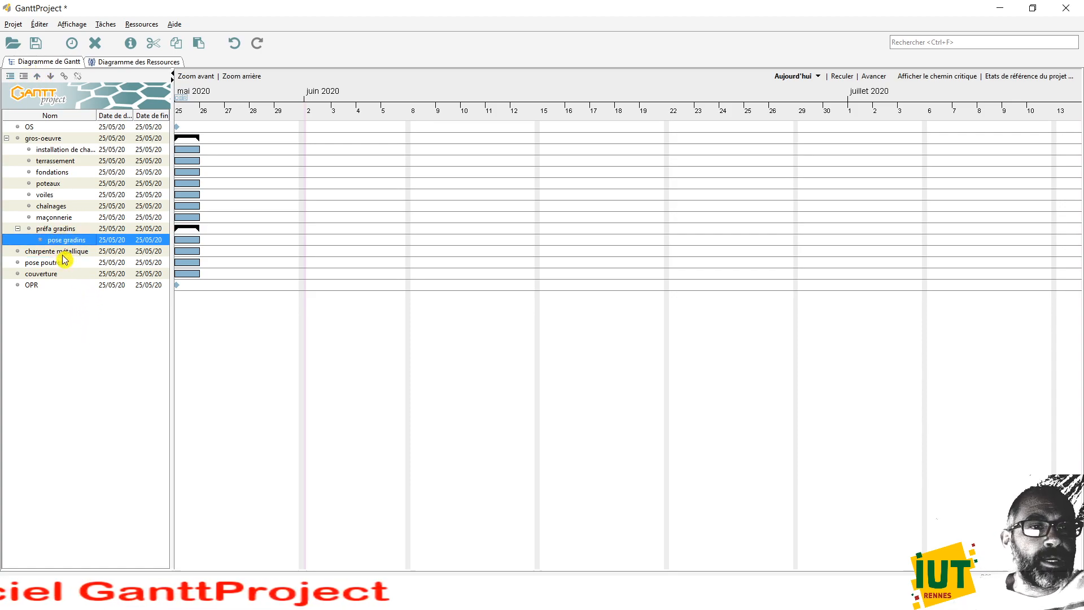
left_click(40, 23)
left_click(54, 39)
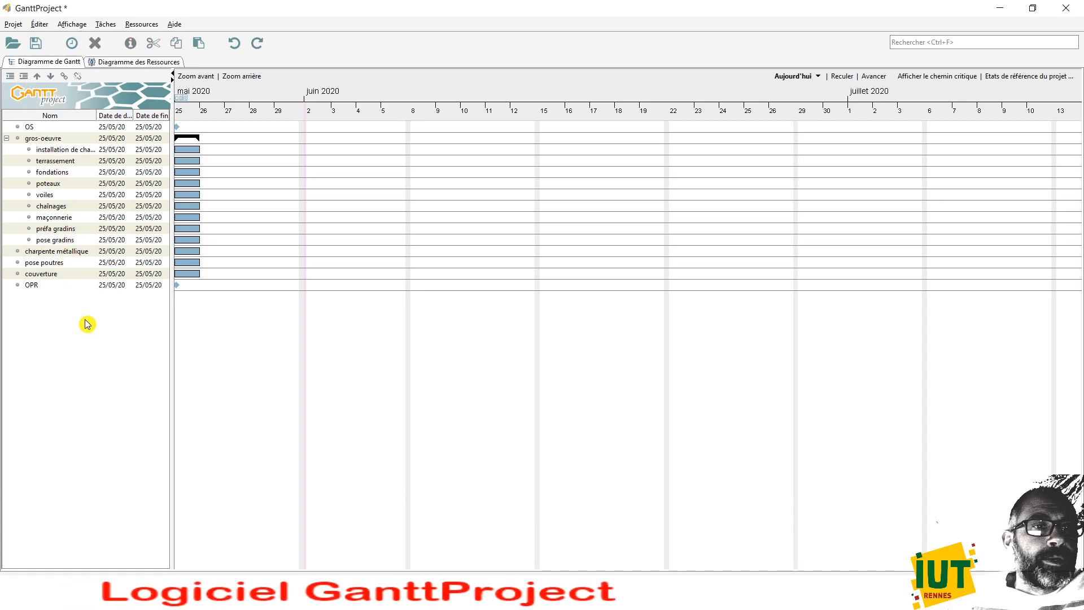
left_click(71, 253)
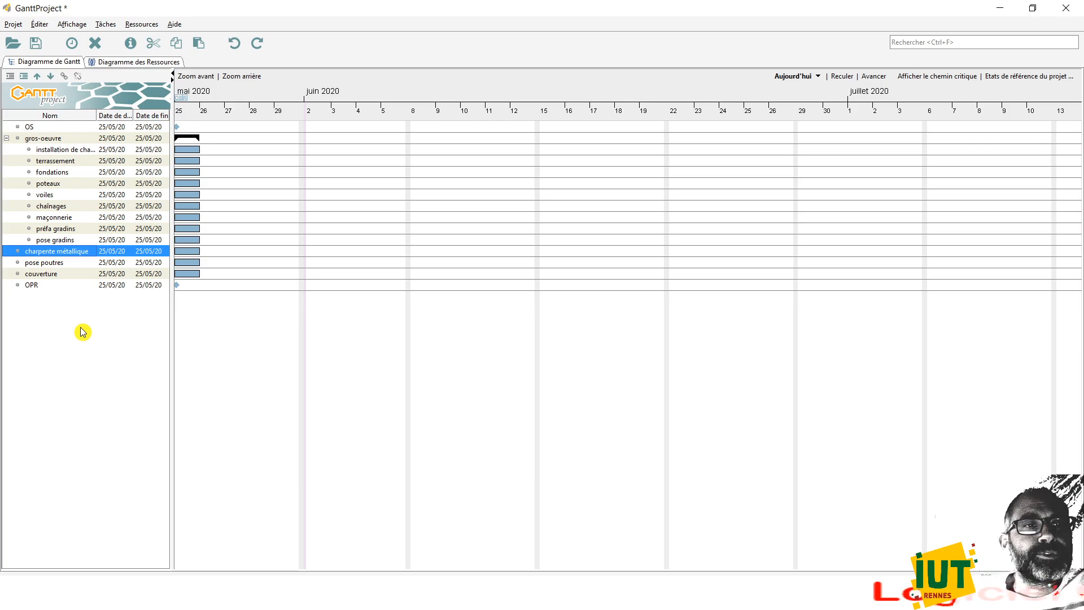
Step: Set the duration of the installation de chantier task to 3 in its properties
left_click(85, 152)
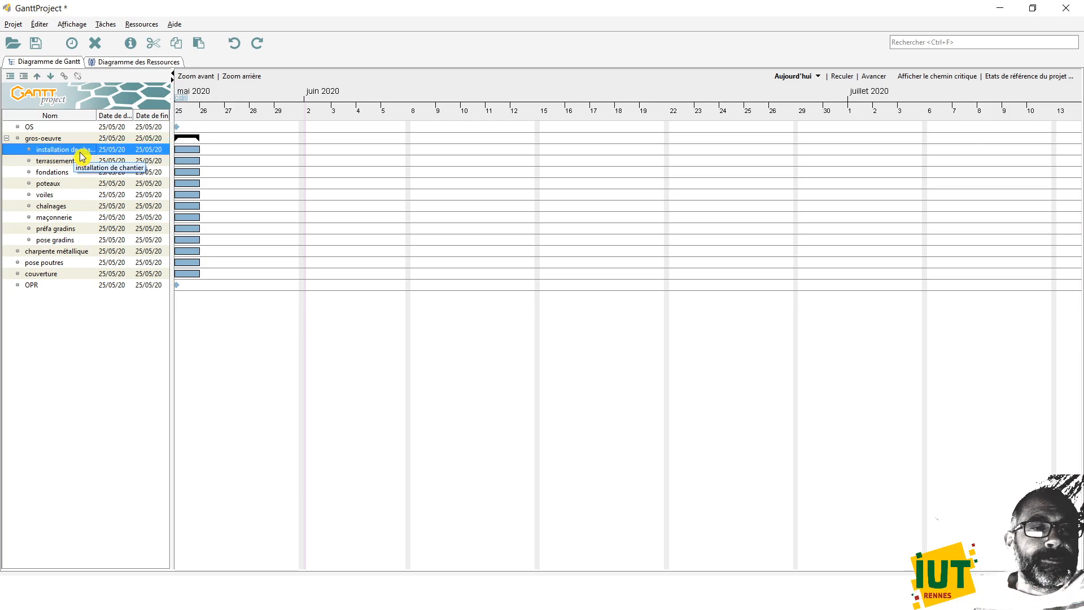
right_click(83, 156)
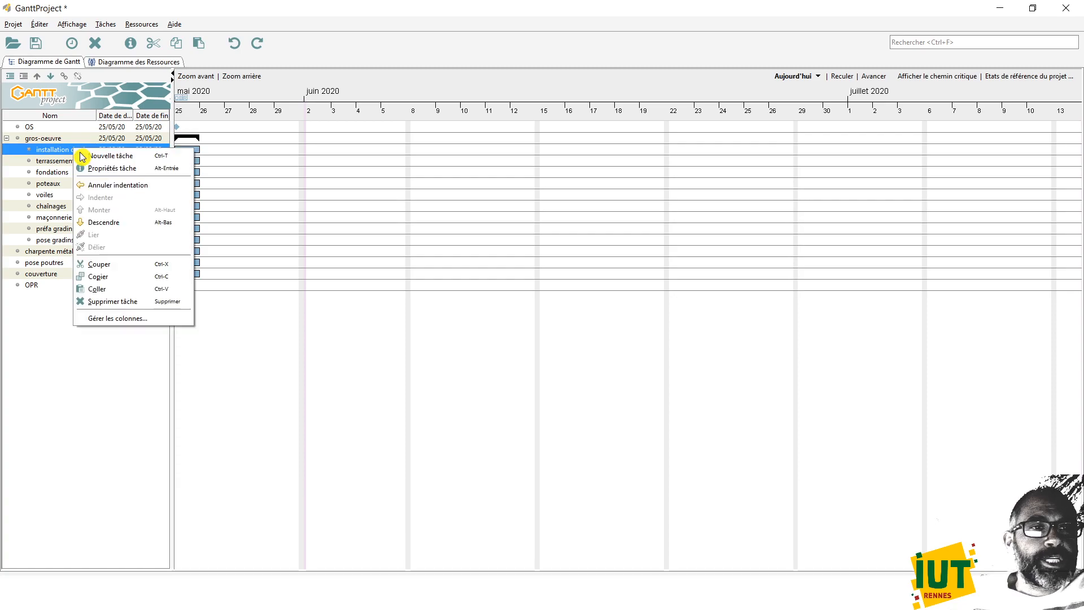
left_click(96, 170)
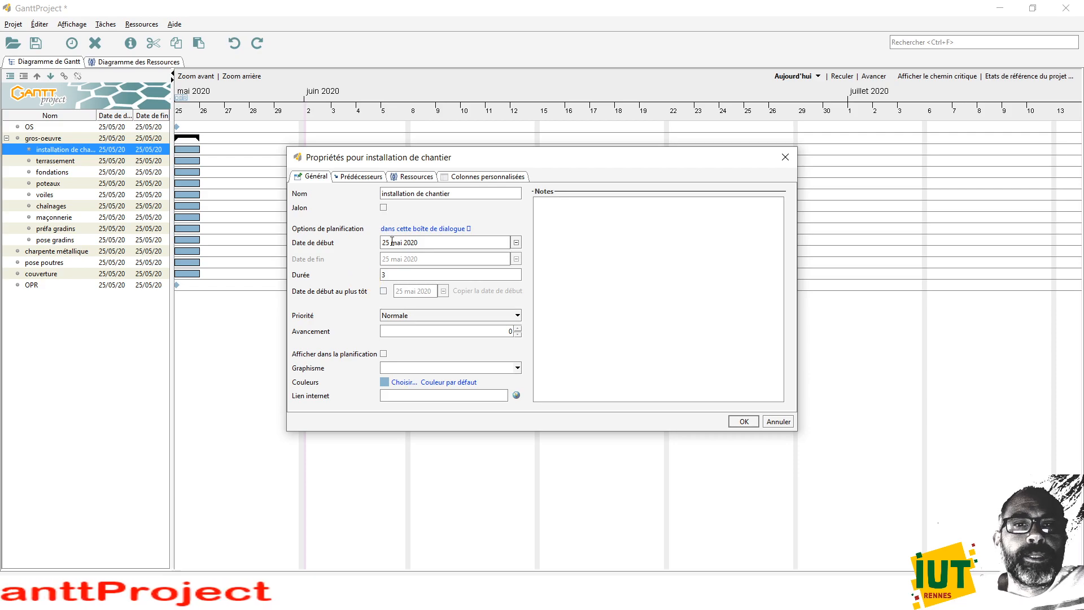
Step: Add OS as a predecessor of installation de chantier, with a Fin-Début relation
left_click(365, 179)
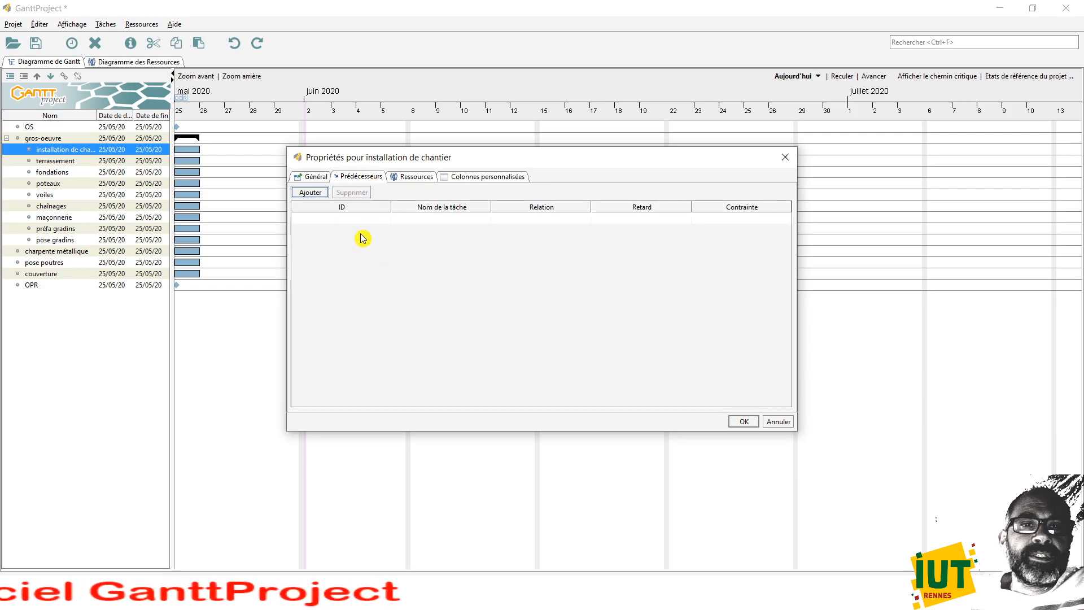
left_click(310, 192)
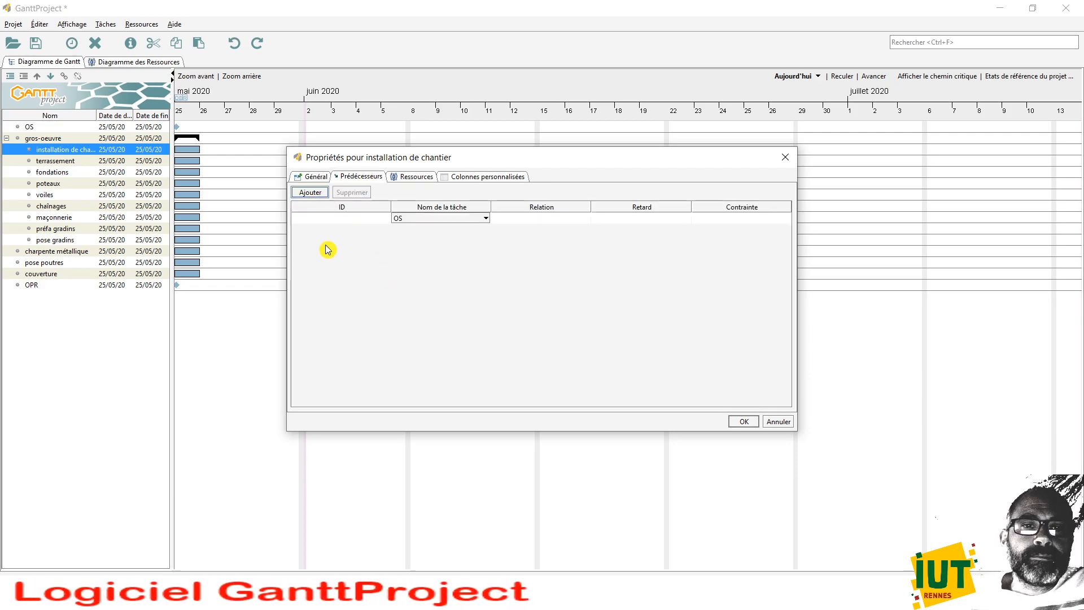
left_click(451, 219)
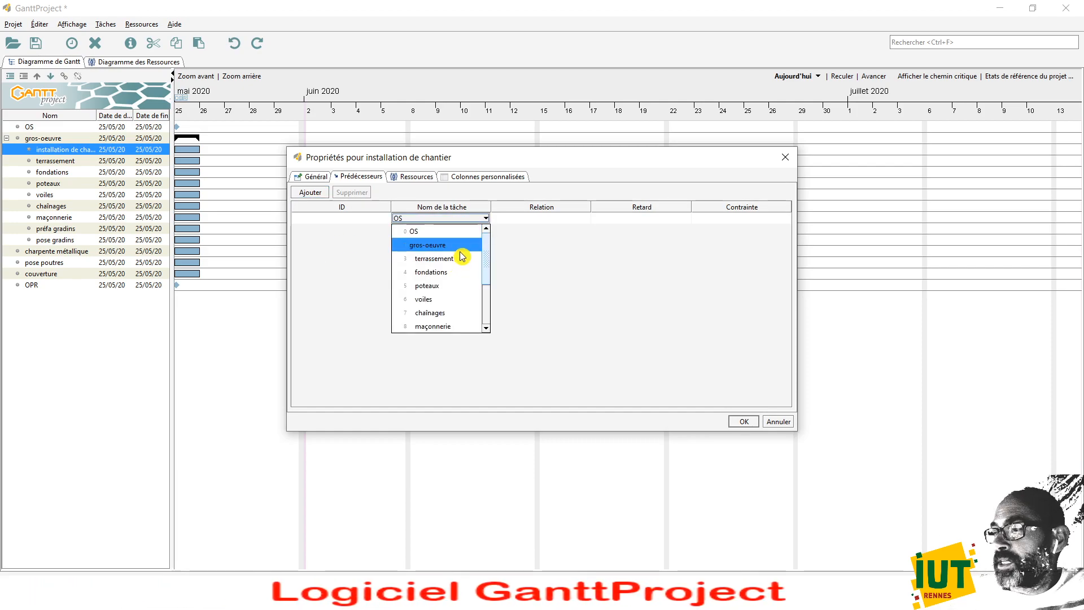
left_click(460, 232)
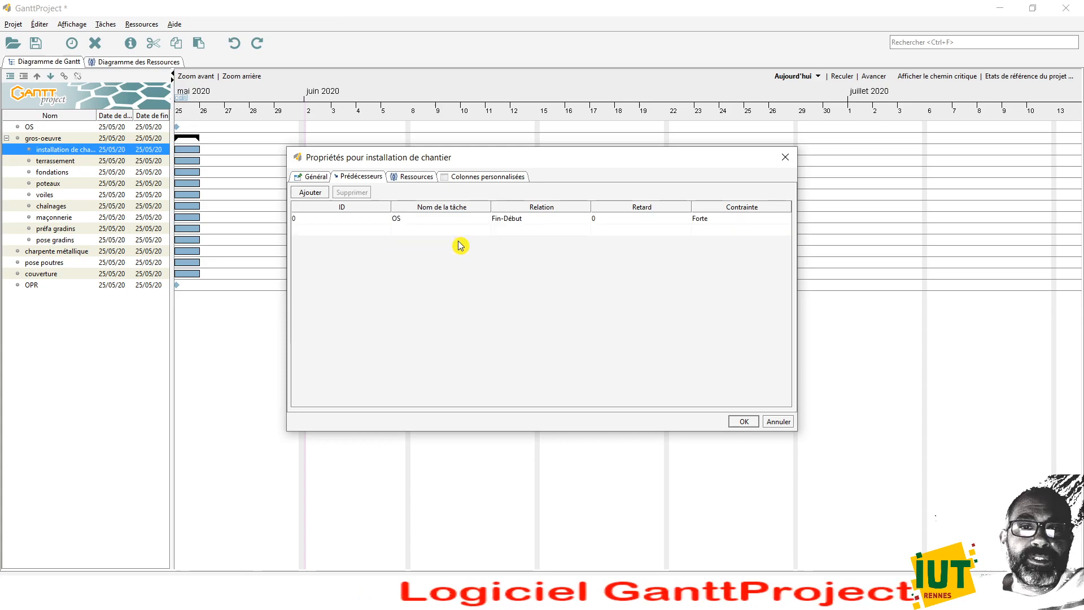
Step: Accept the installation de chantier properties and create a resource named "equipe fondations / installation"
left_click(743, 422)
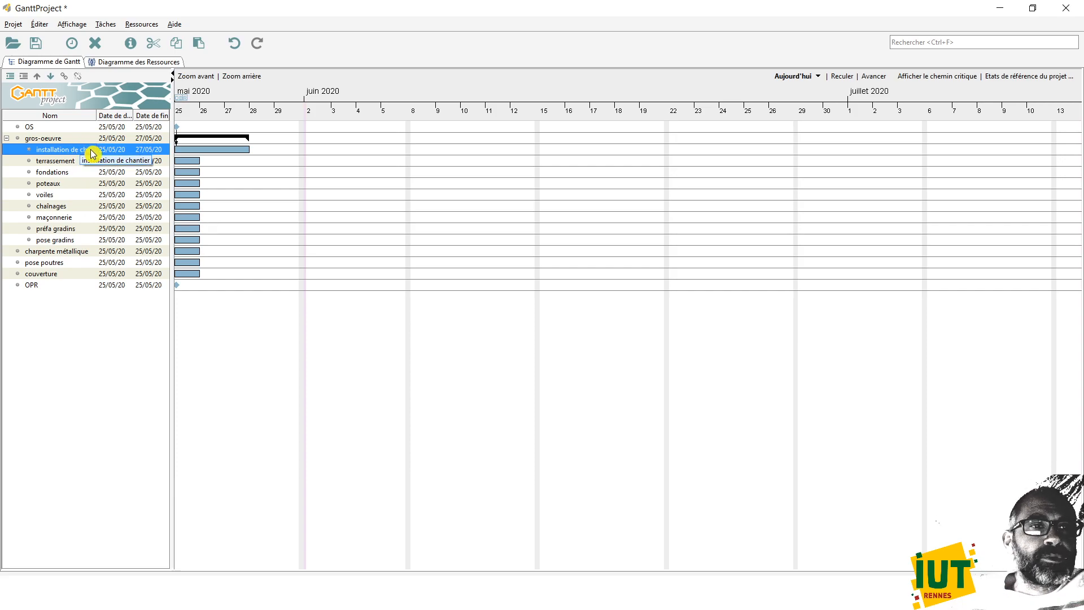
left_click(141, 71)
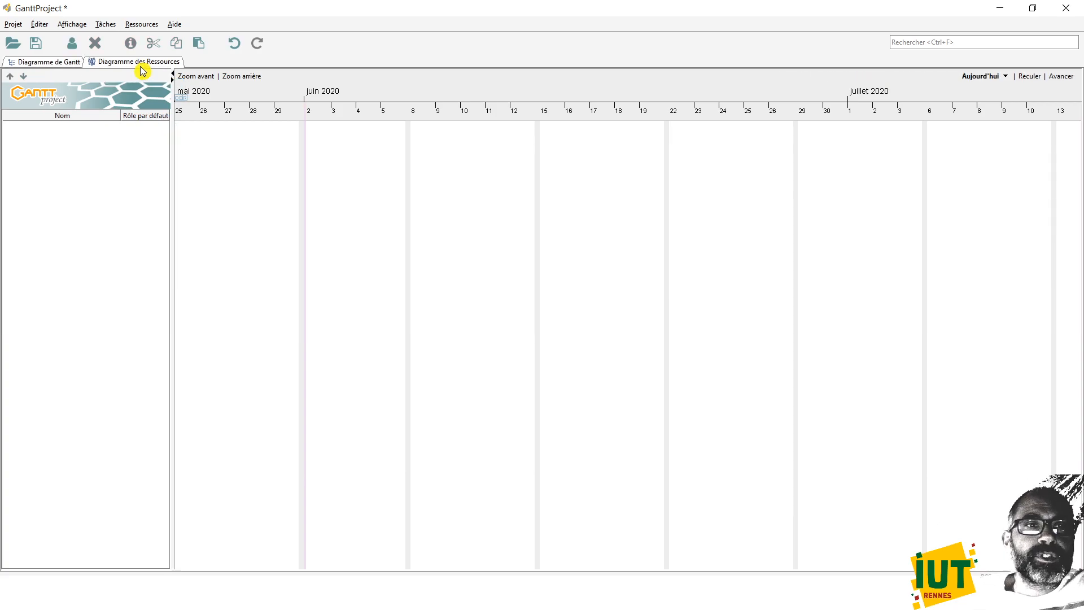
left_click(142, 24)
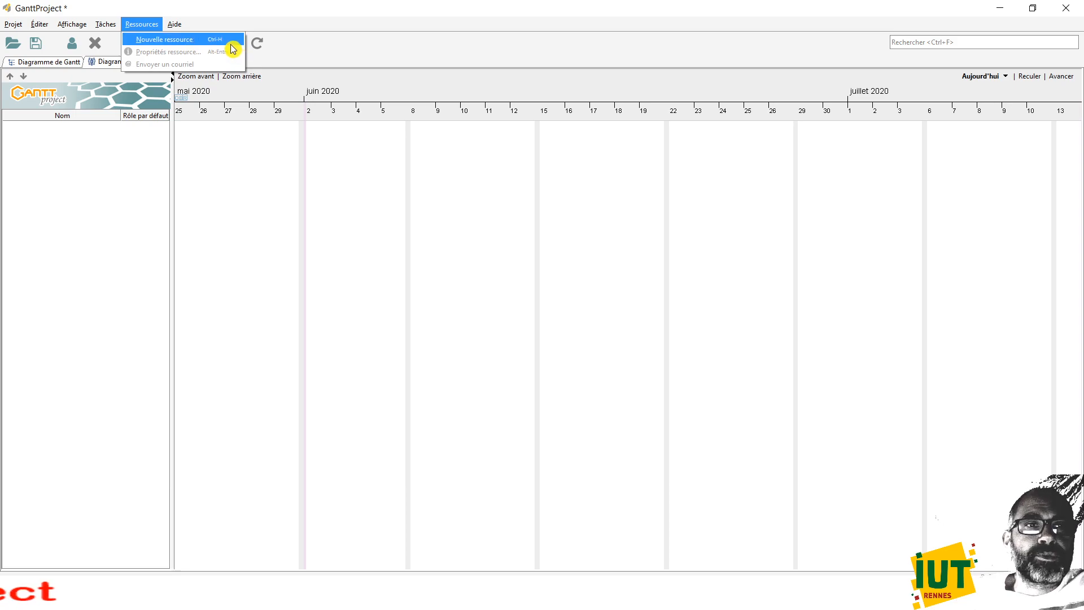
left_click(209, 42)
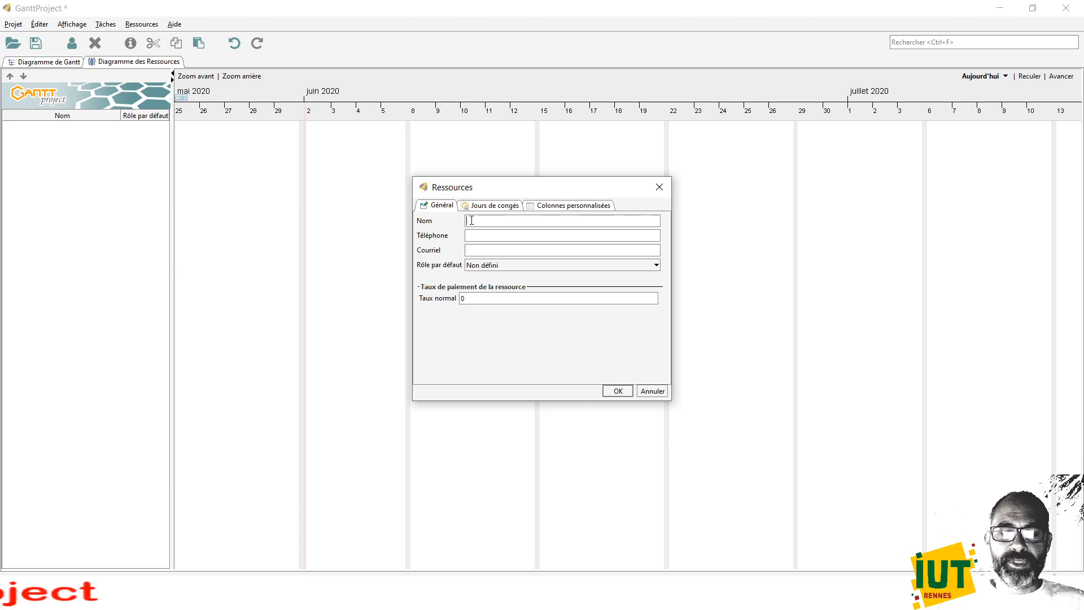
type("equipe")
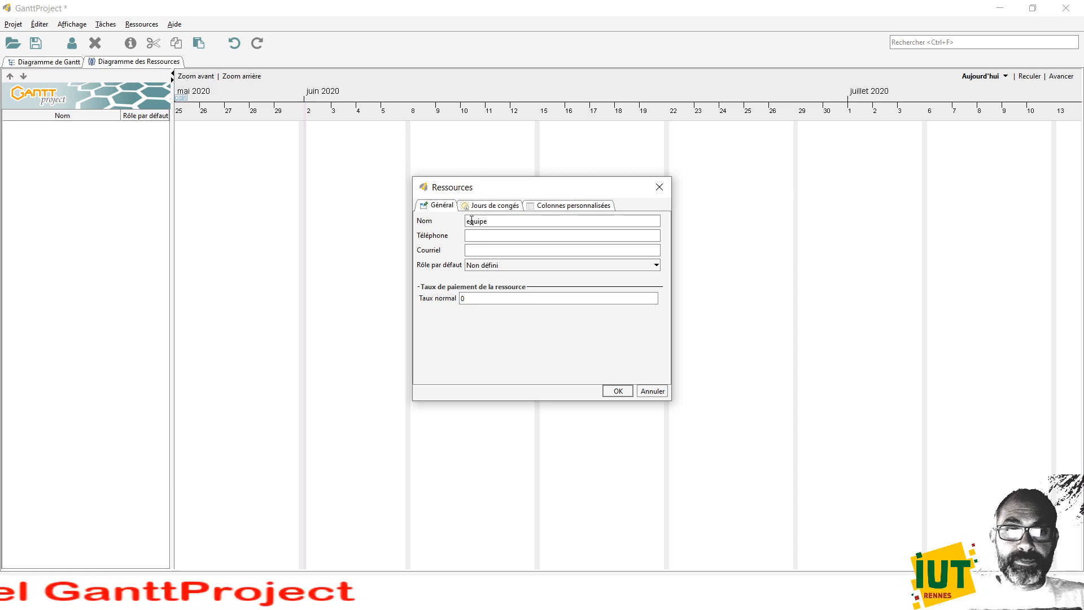
type(" fon")
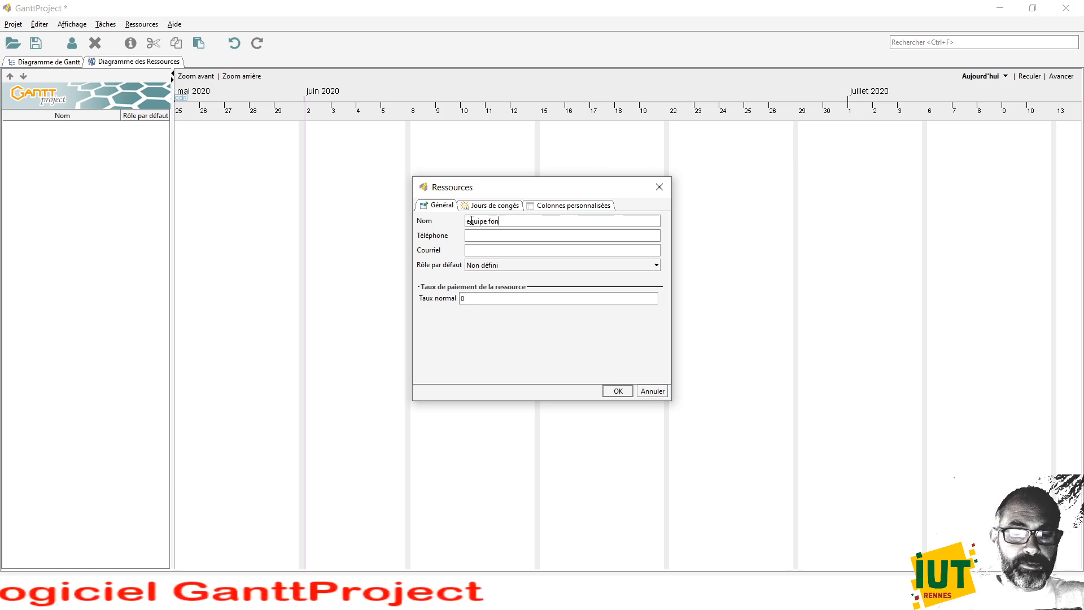
type("dations")
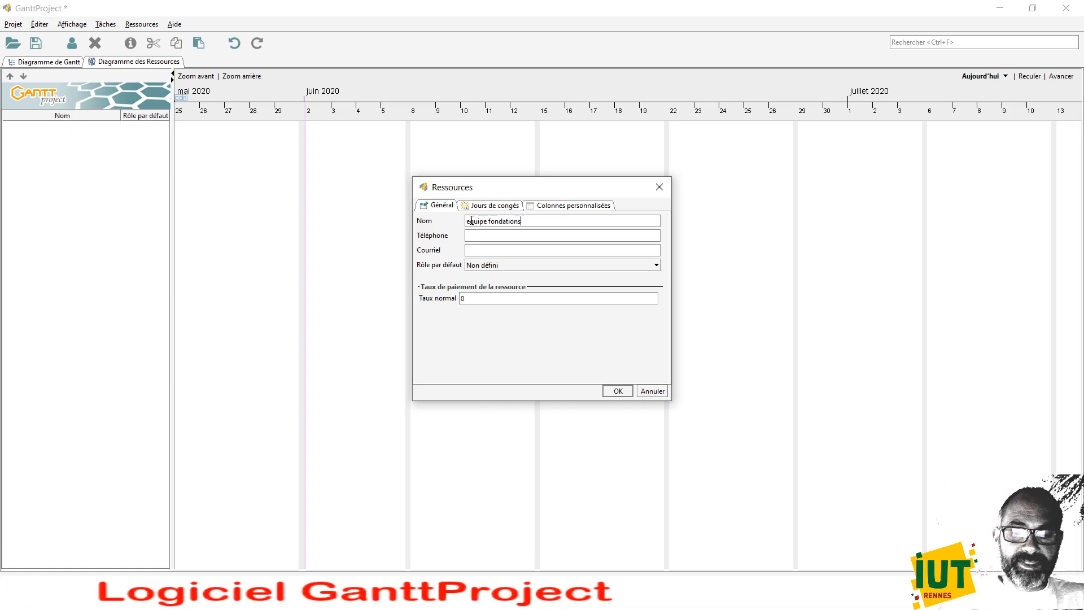
type(" / ins")
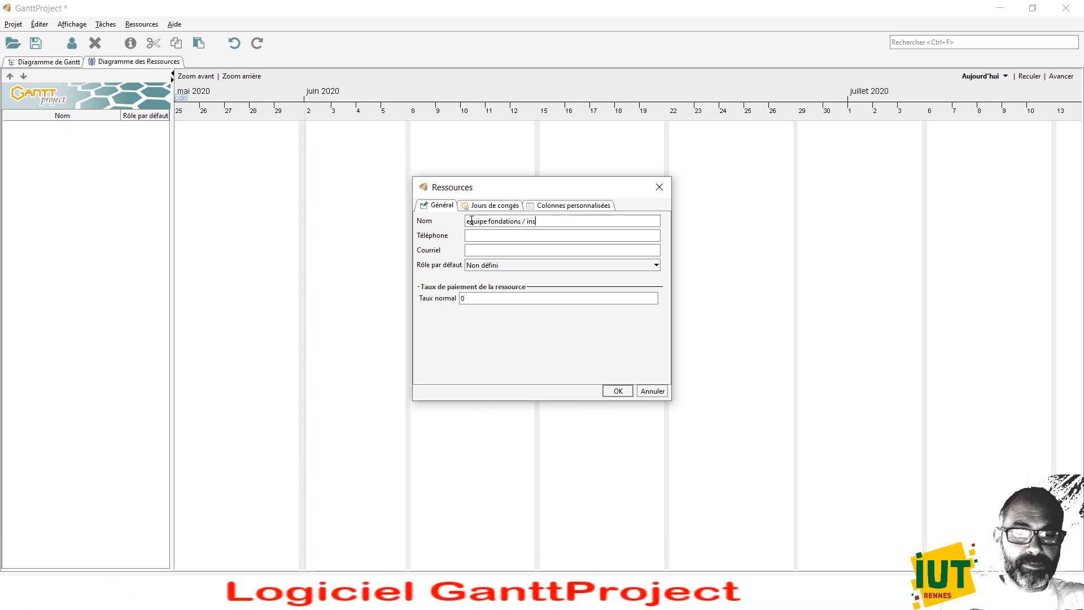
type("tallation")
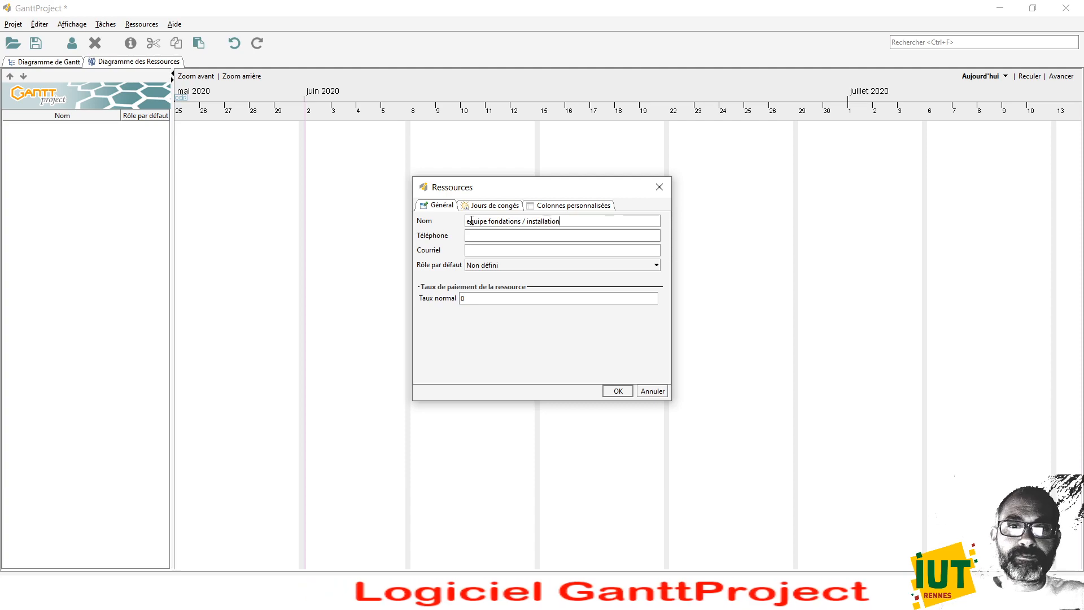
left_click(612, 391)
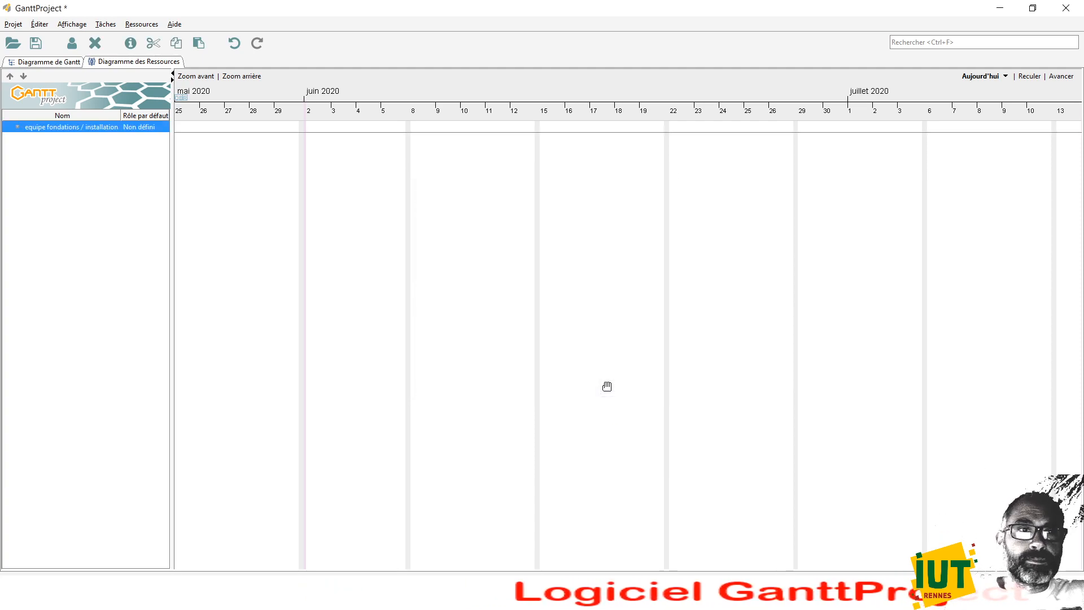
Step: Create a second resource named "équipe poteaux chaînages"
left_click(141, 24)
left_click(153, 37)
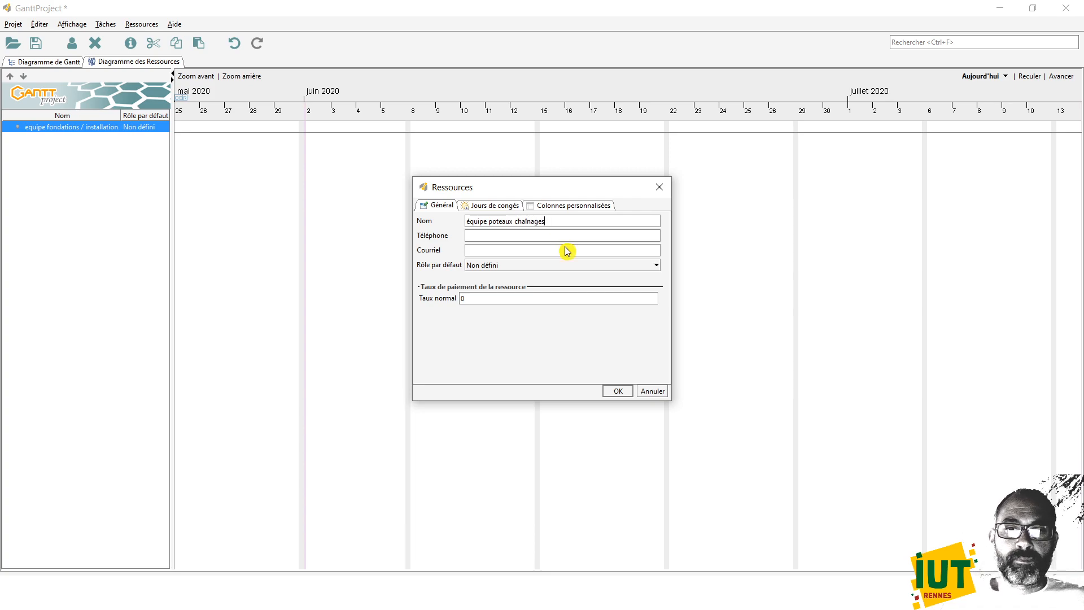
left_click(619, 393)
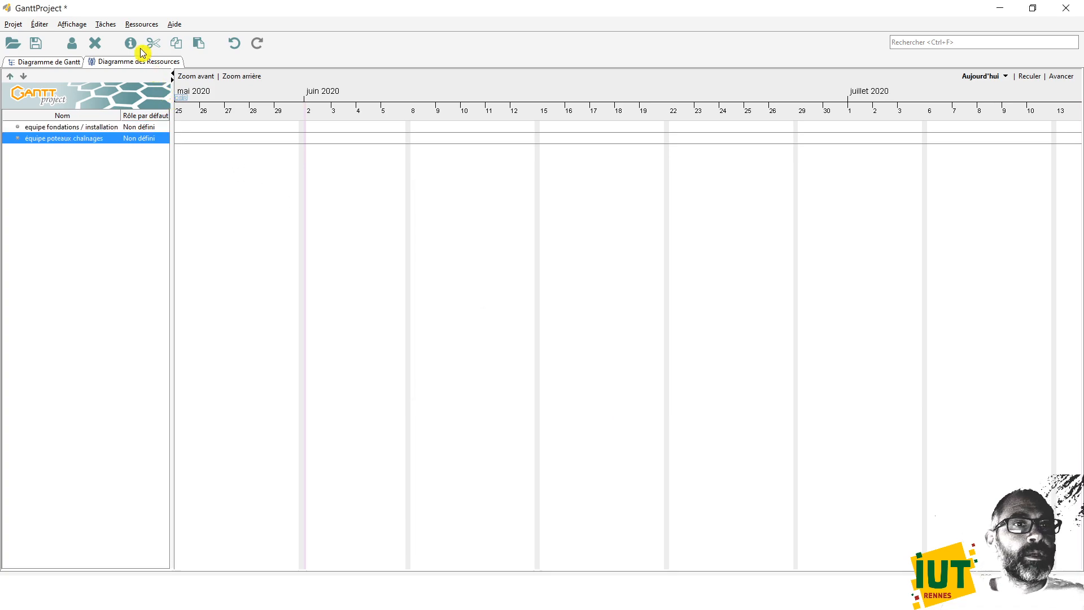
Step: Add a new resource named "équipe maçonnerie" to the resource list
left_click(141, 24)
left_click(155, 36)
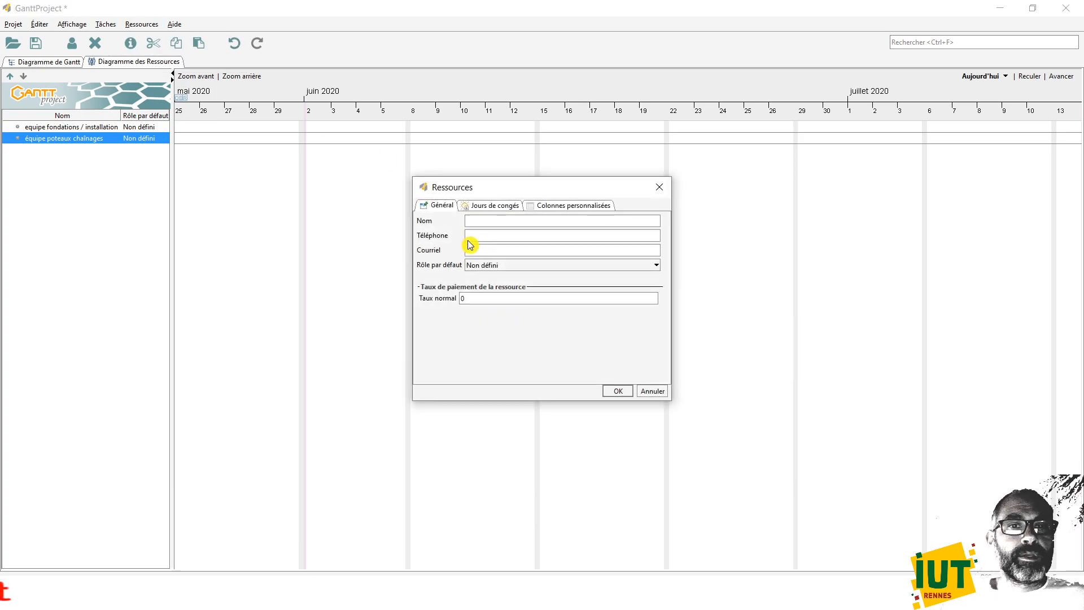
type("équipe m")
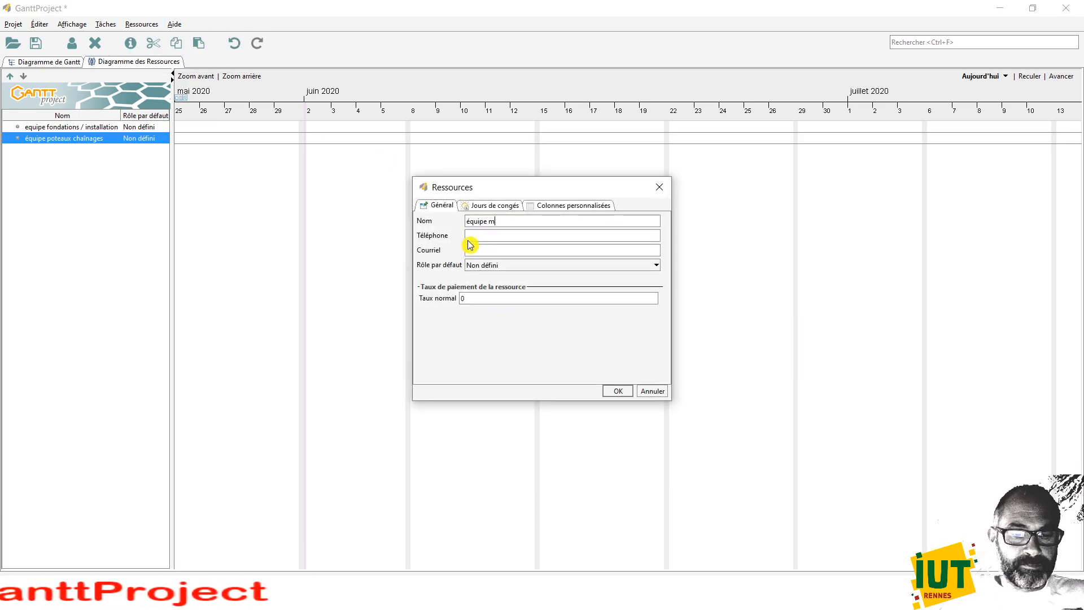
type("a")
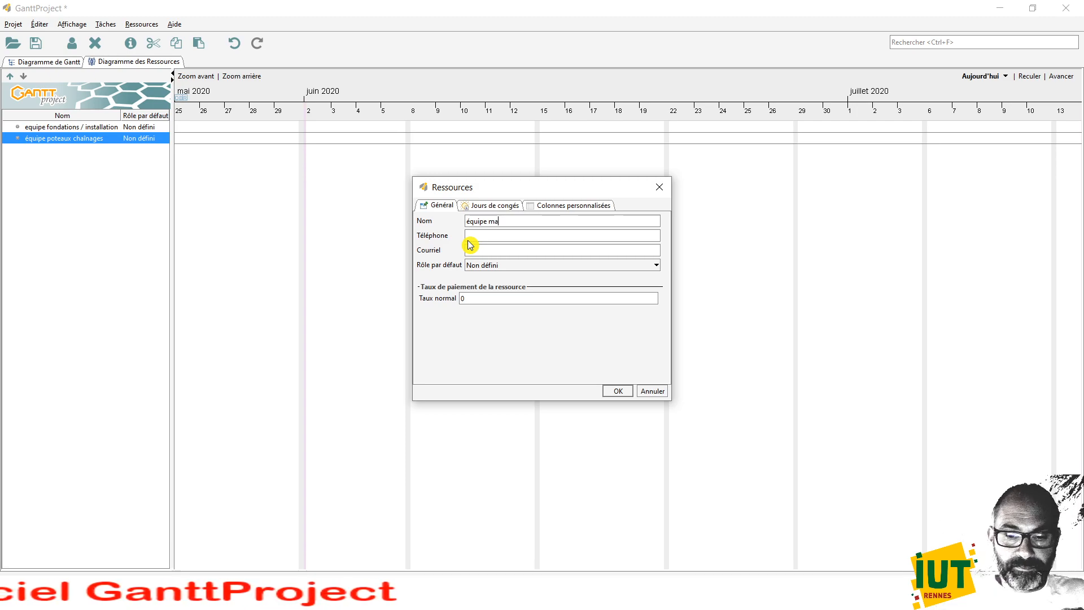
type("çone")
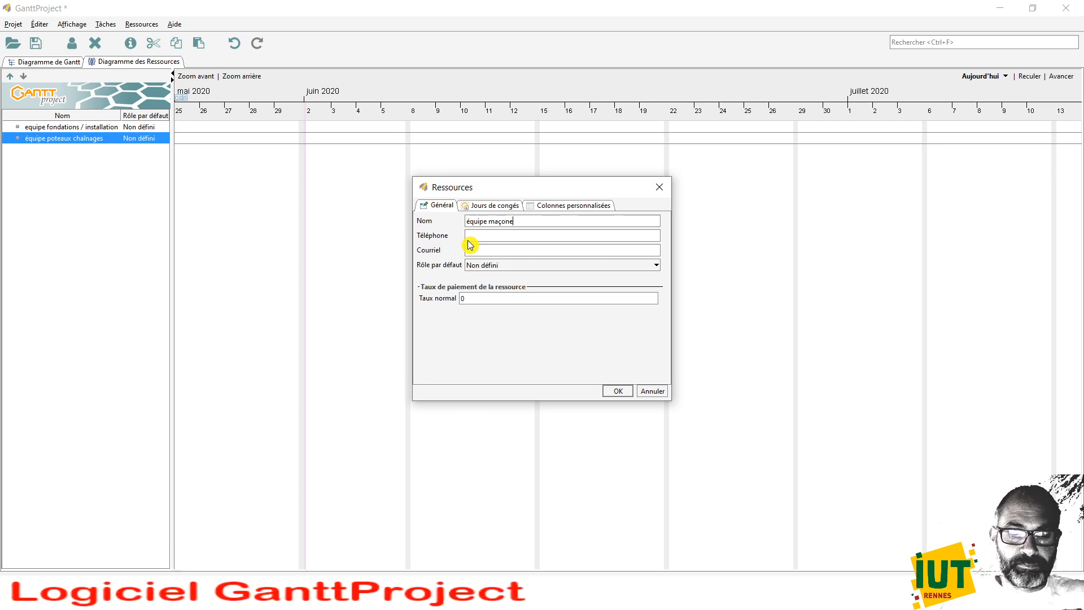
key("BackSpace")
type("nerie")
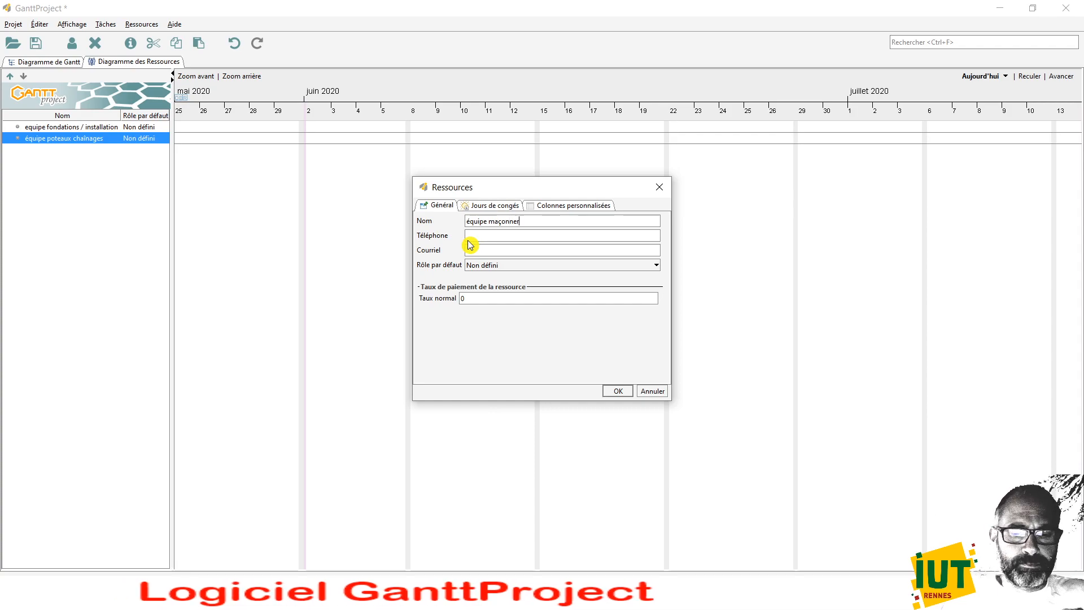
key("Return")
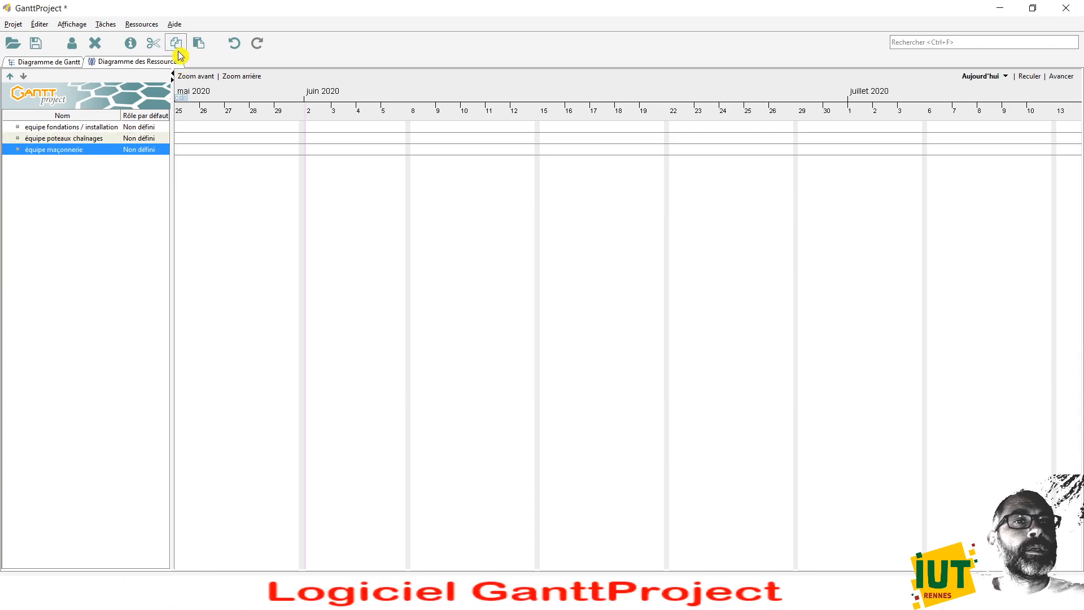
Step: Add a new resource named "équipe gradins" to the resource list
left_click(138, 25)
left_click(163, 40)
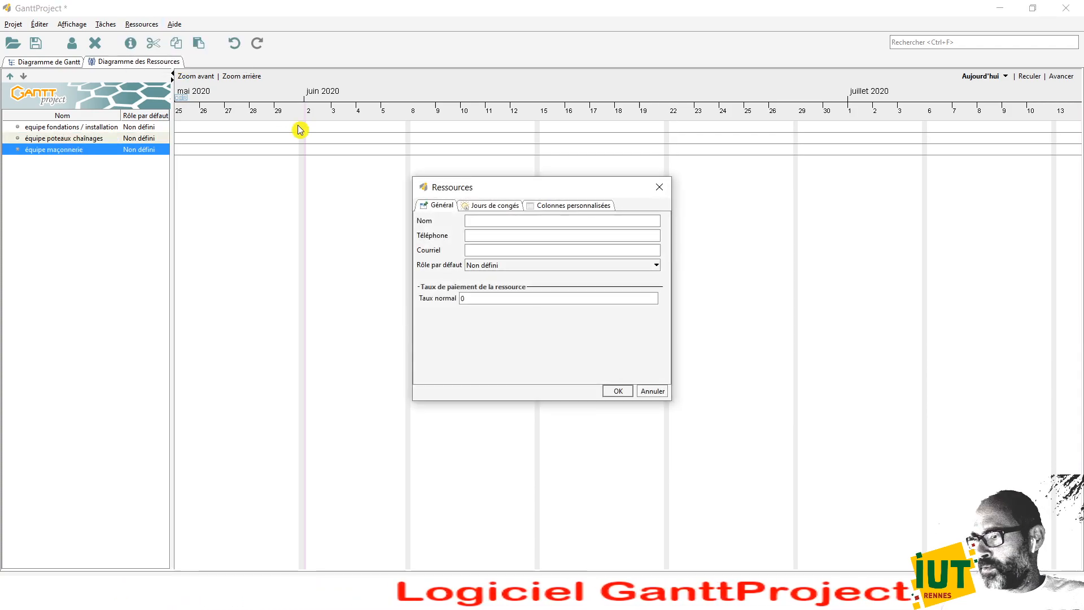
type("é")
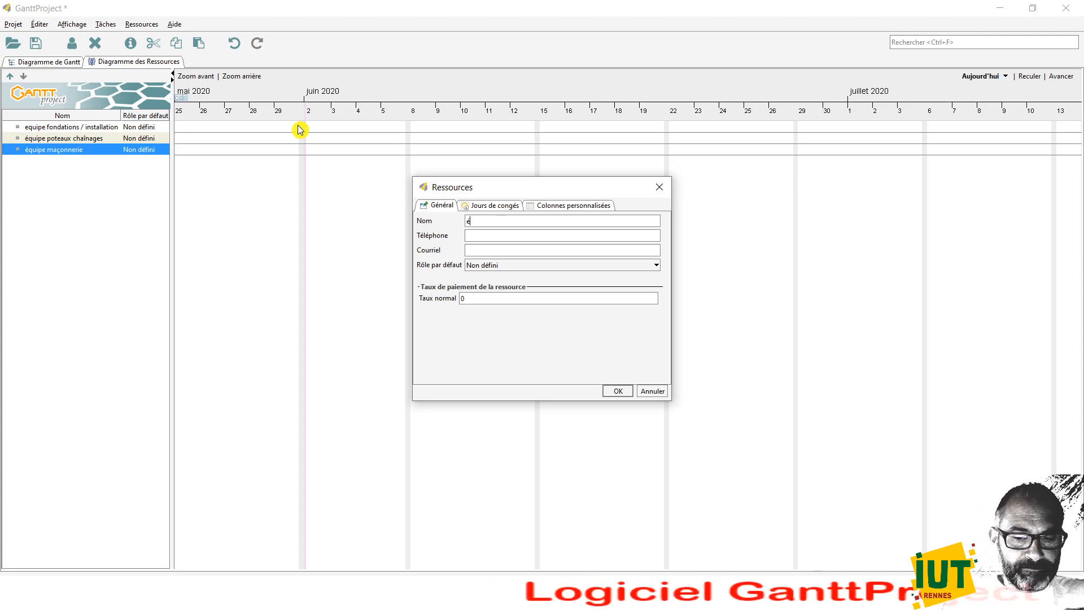
type("quipe gradins")
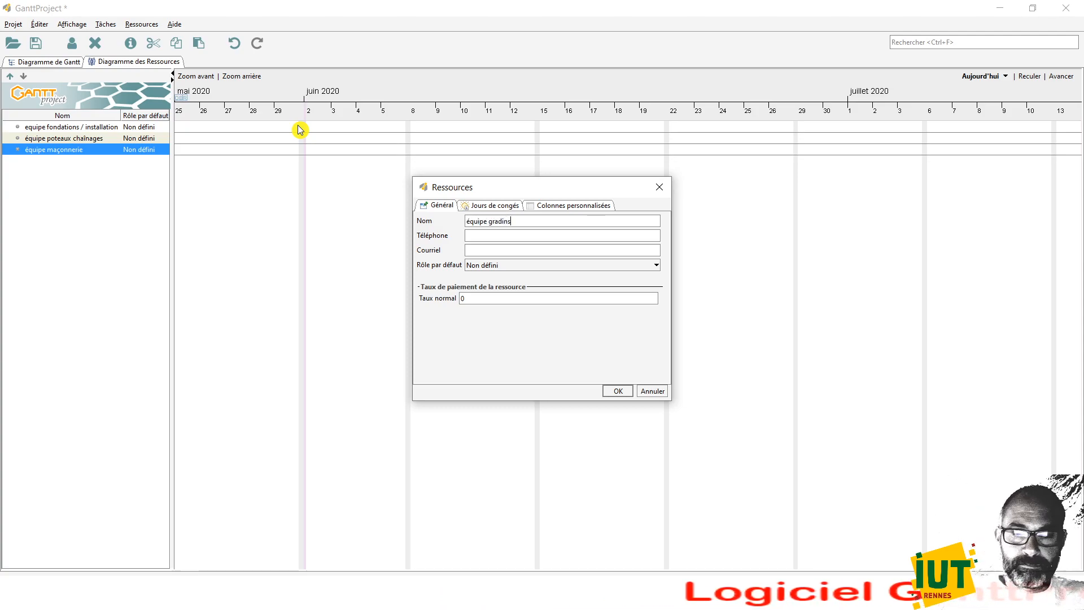
key("Return")
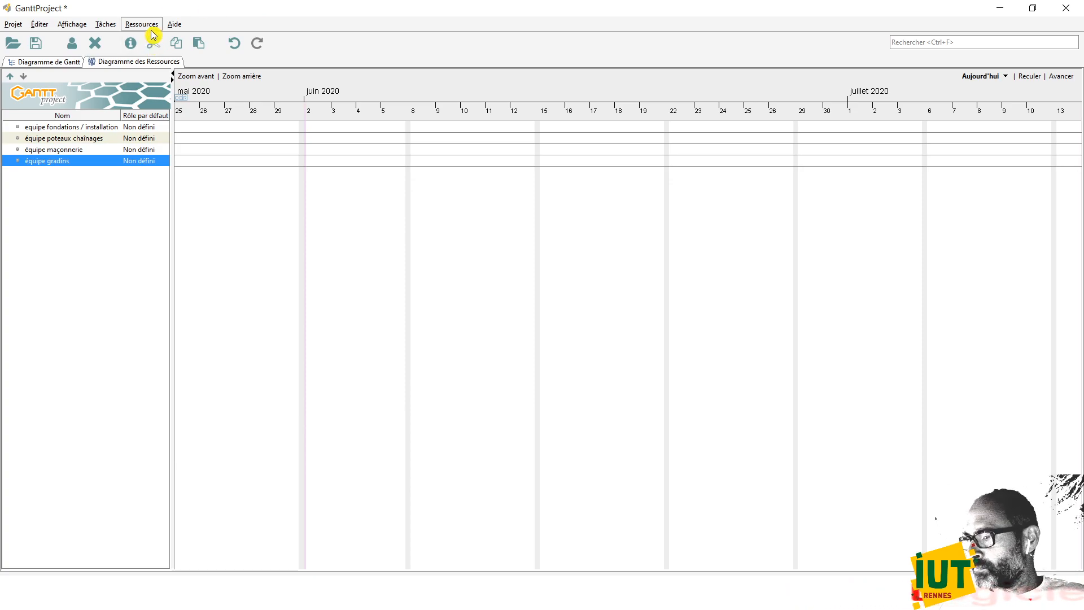
Step: Add a new resource named "équipevoiles" to the resource list
left_click(150, 26)
left_click(131, 39)
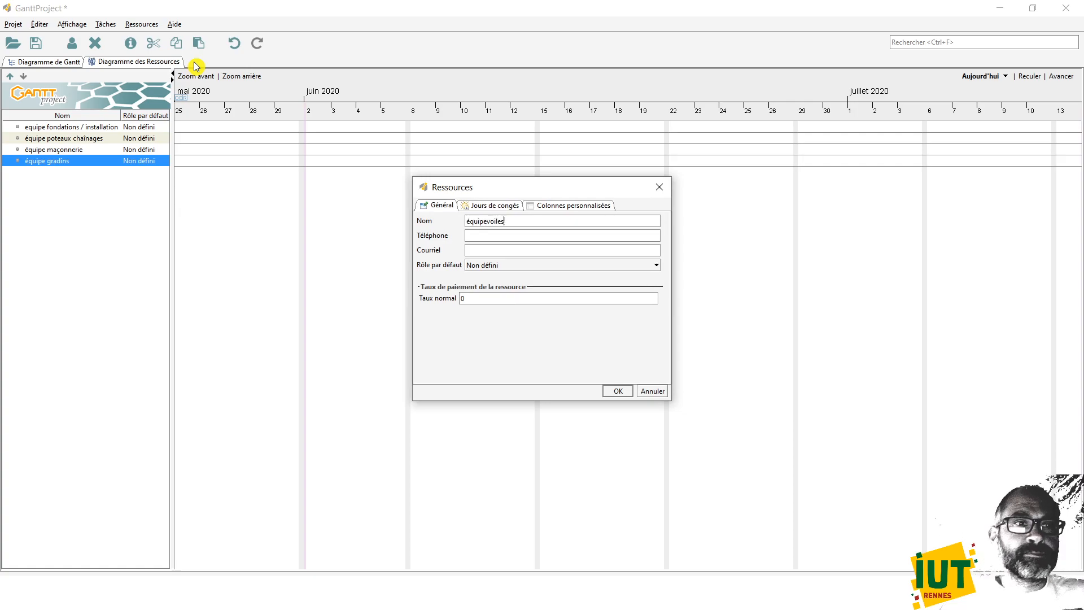
key("Return")
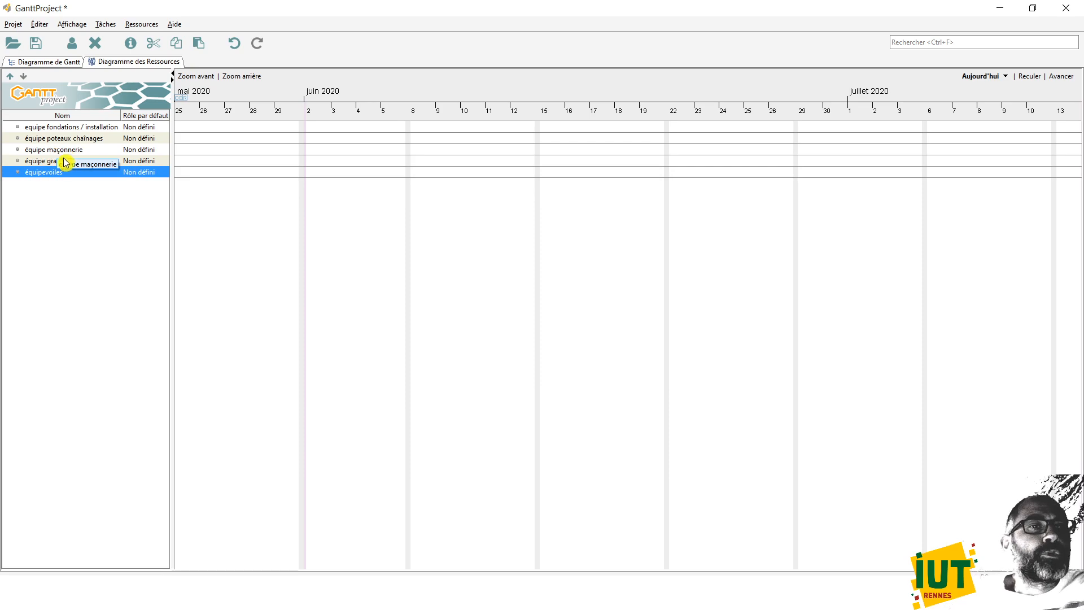
Step: Assign the resource equipe fondations / installation to the installation de chantier task in the Gantt chart
left_click(67, 67)
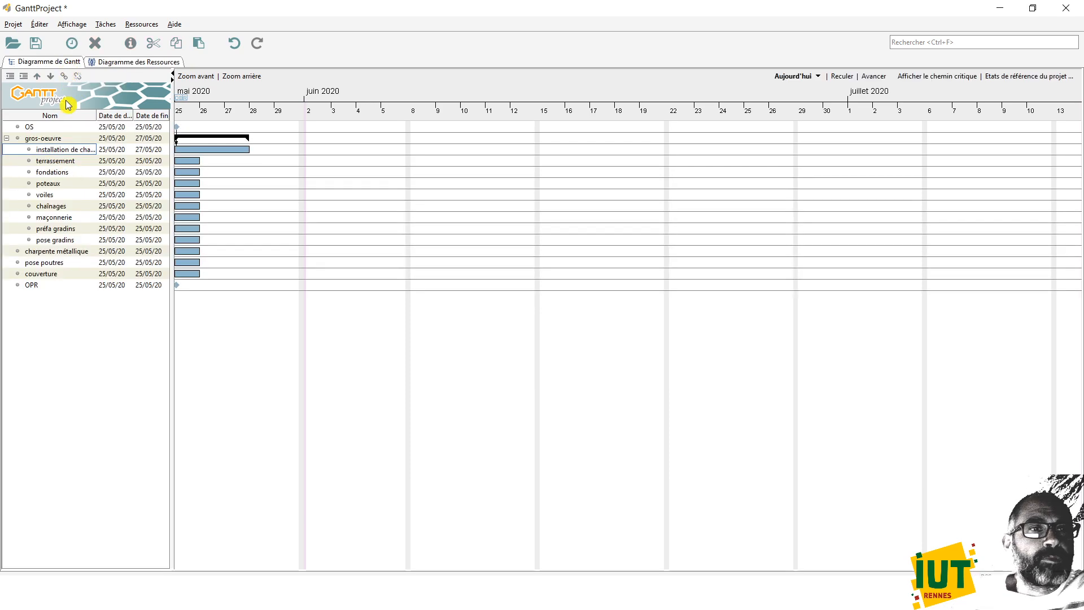
right_click(63, 150)
left_click(90, 175)
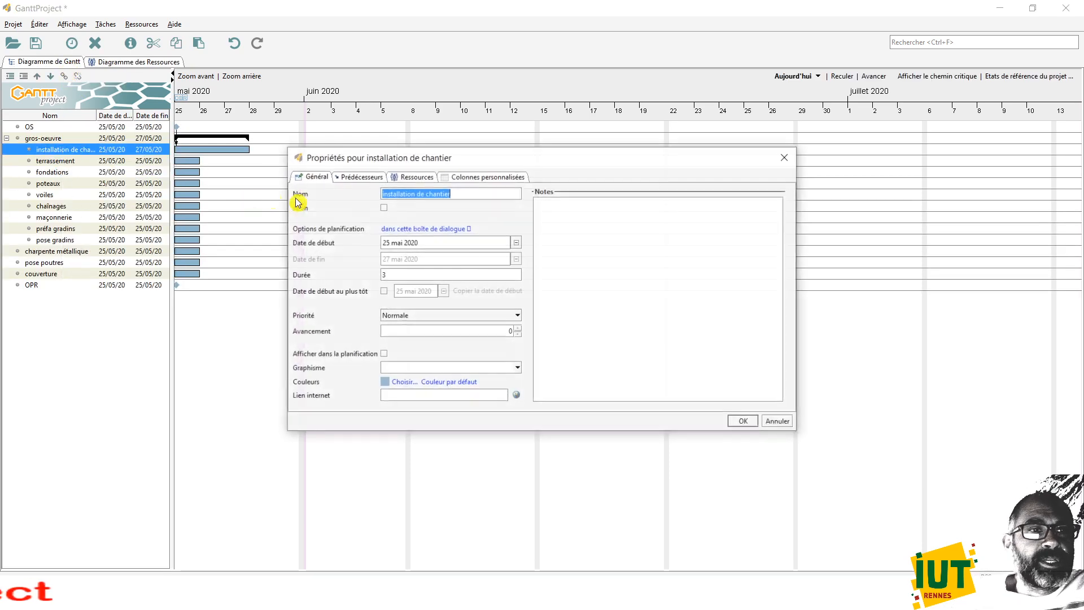
left_click(415, 177)
left_click(395, 219)
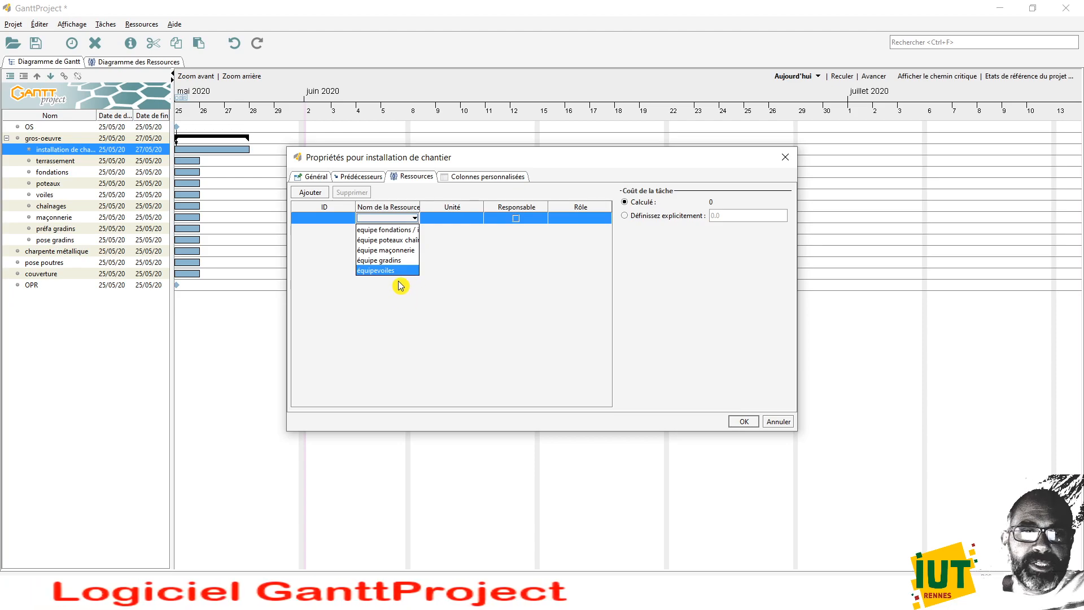
left_click(396, 230)
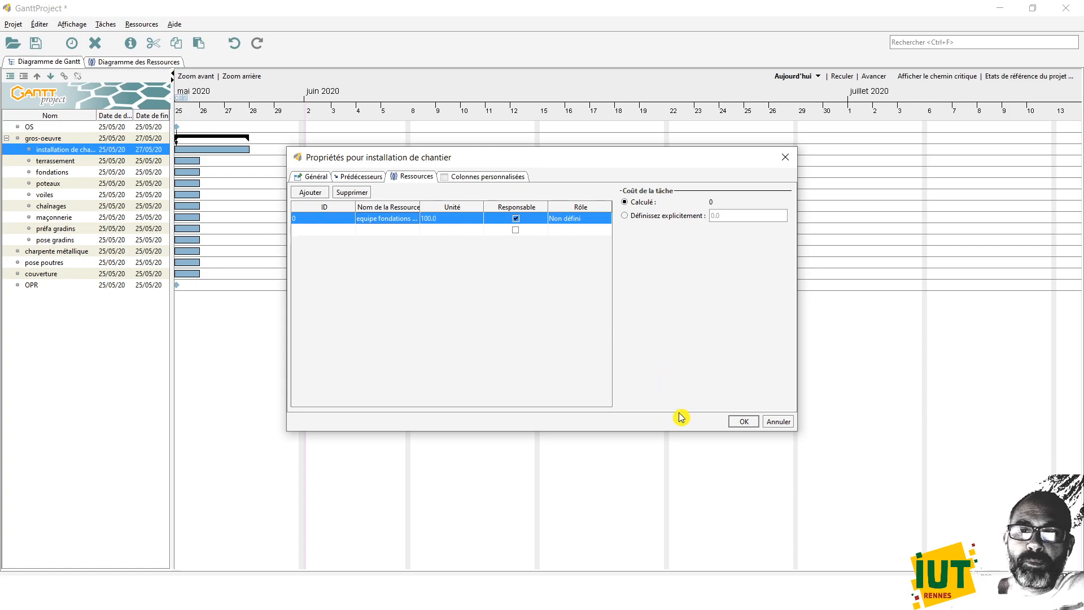
left_click(745, 423)
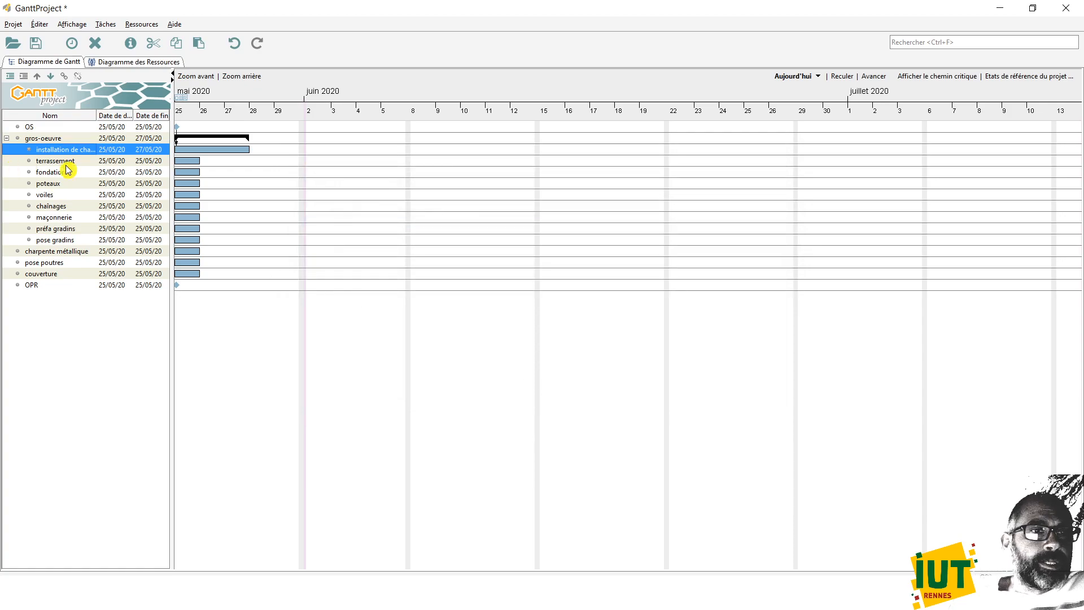
Step: Set the duration of the terrassement task to 2 in its properties
left_click(81, 163)
right_click(81, 166)
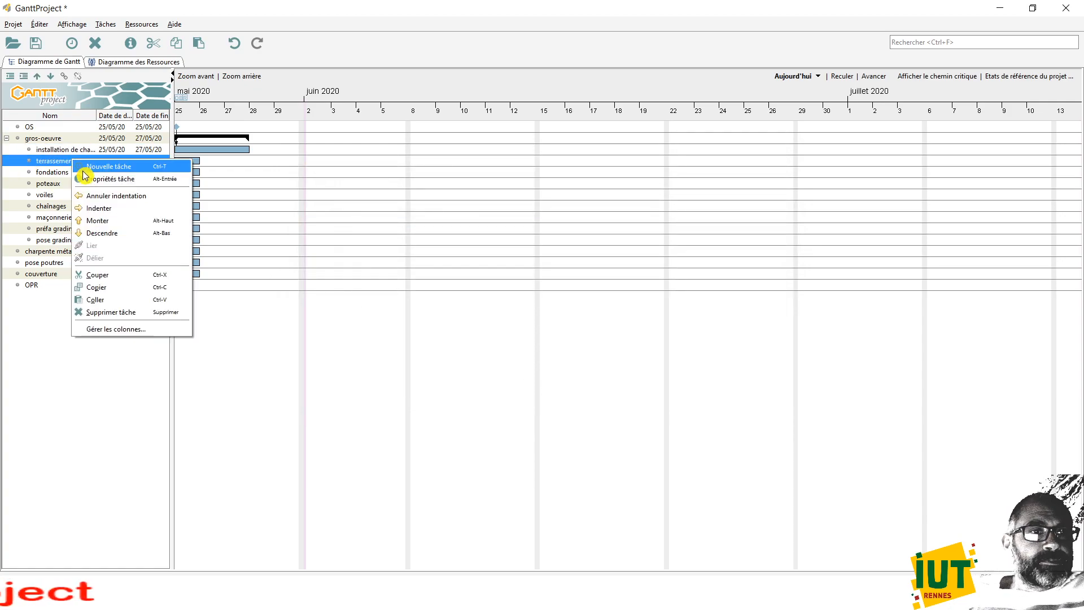
left_click(97, 178)
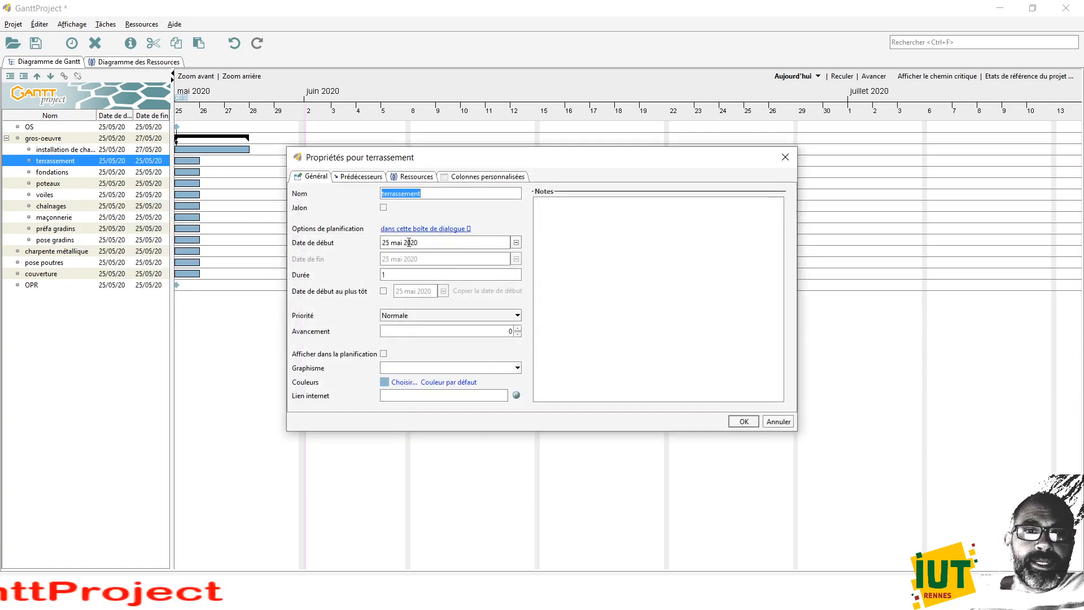
double_click(411, 273)
type("2")
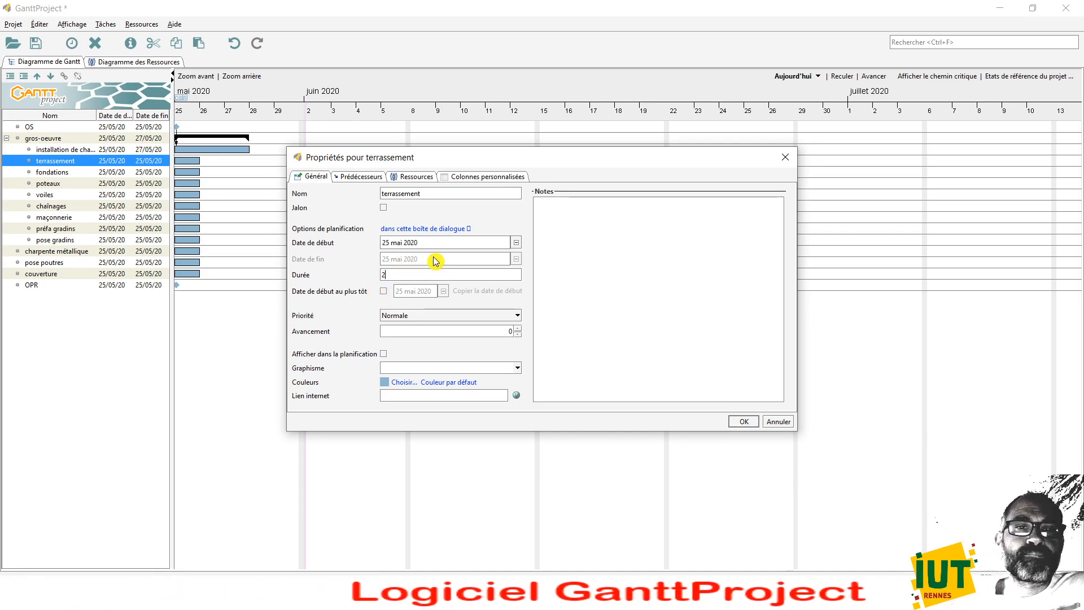
Step: Add OS as a predecessor of terrassement with a Fin-Début relation and accept the task properties
left_click(362, 177)
left_click(312, 192)
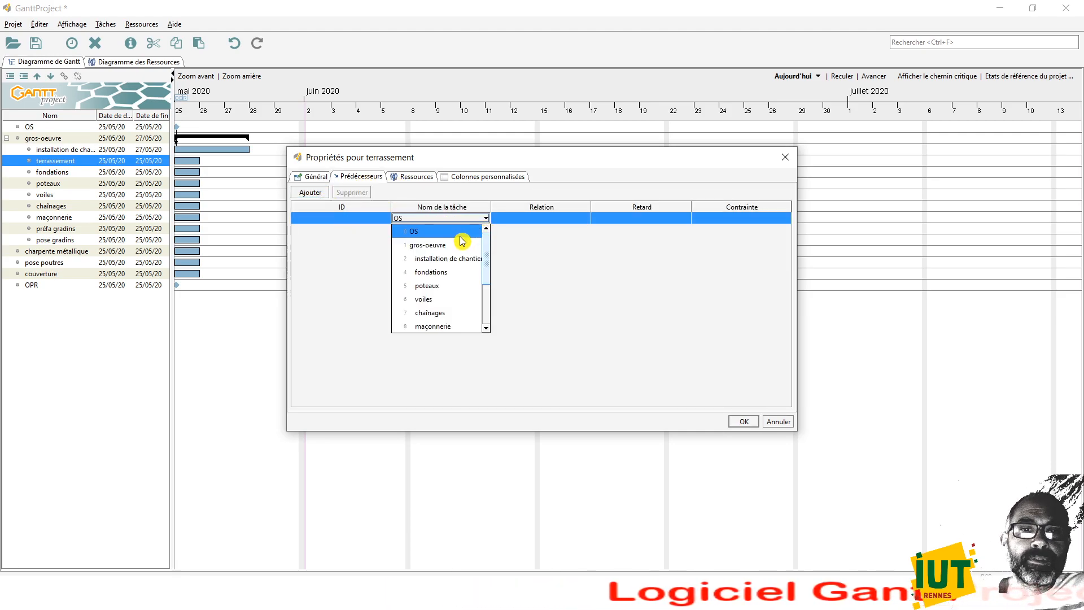
left_click(477, 231)
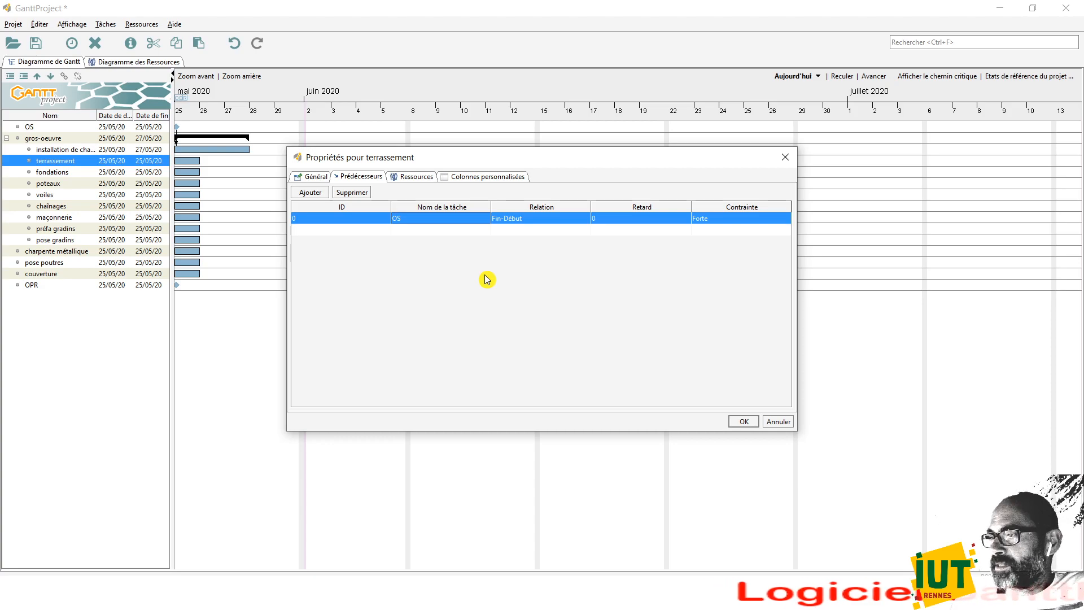
left_click(740, 420)
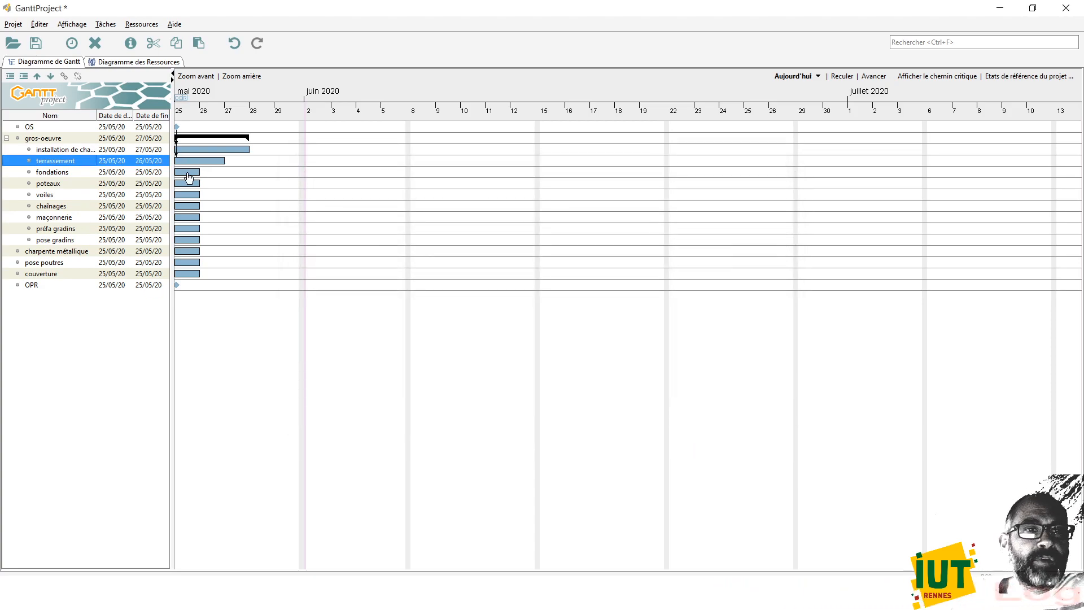
Step: Set the duration of the fondations task to 3 in its properties
left_click(67, 174)
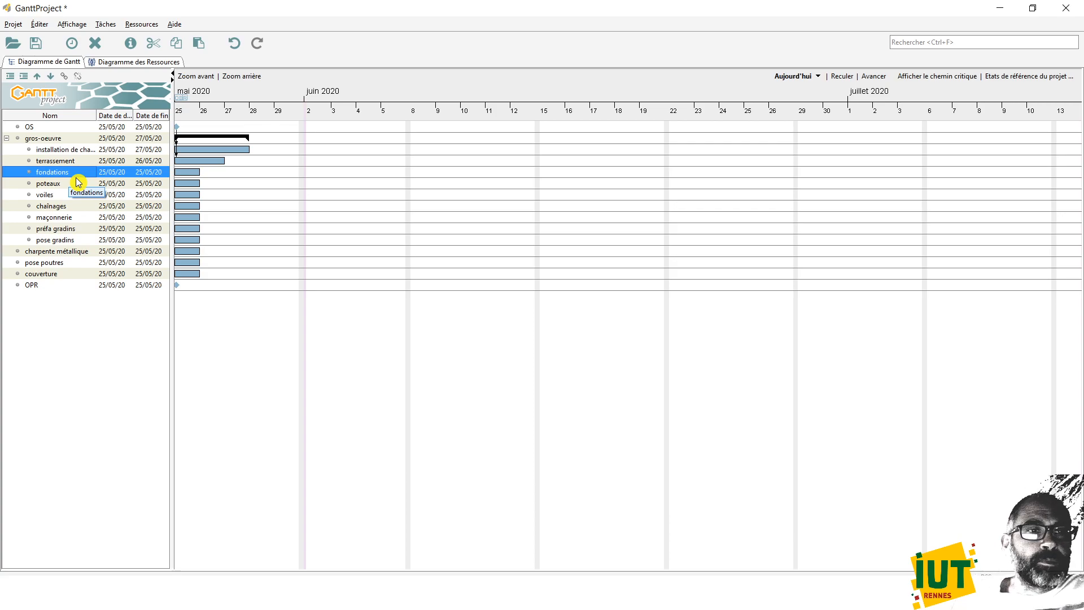
right_click(78, 182)
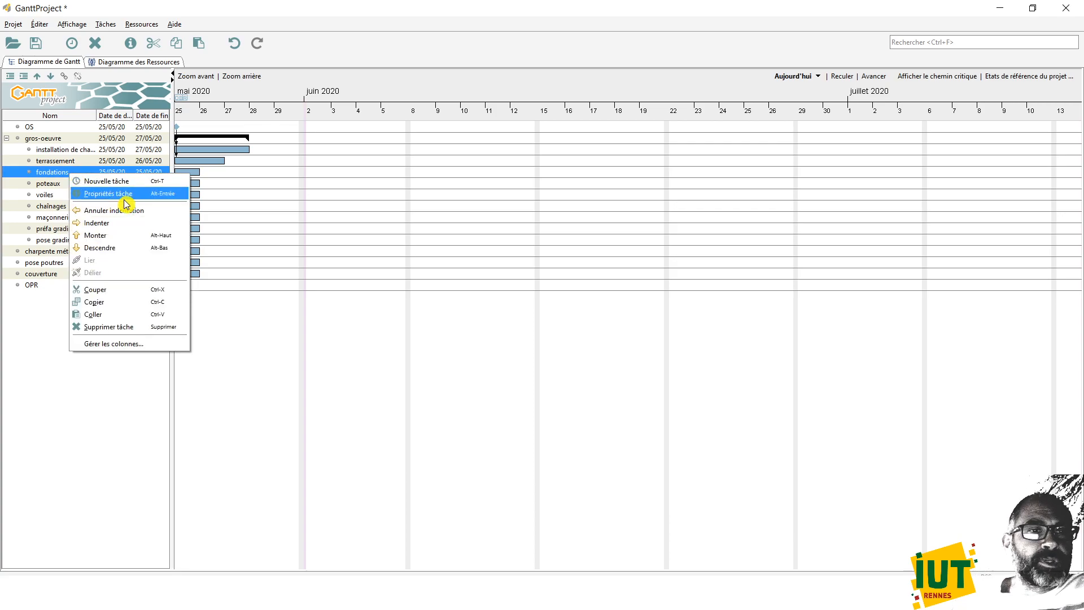
left_click(124, 193)
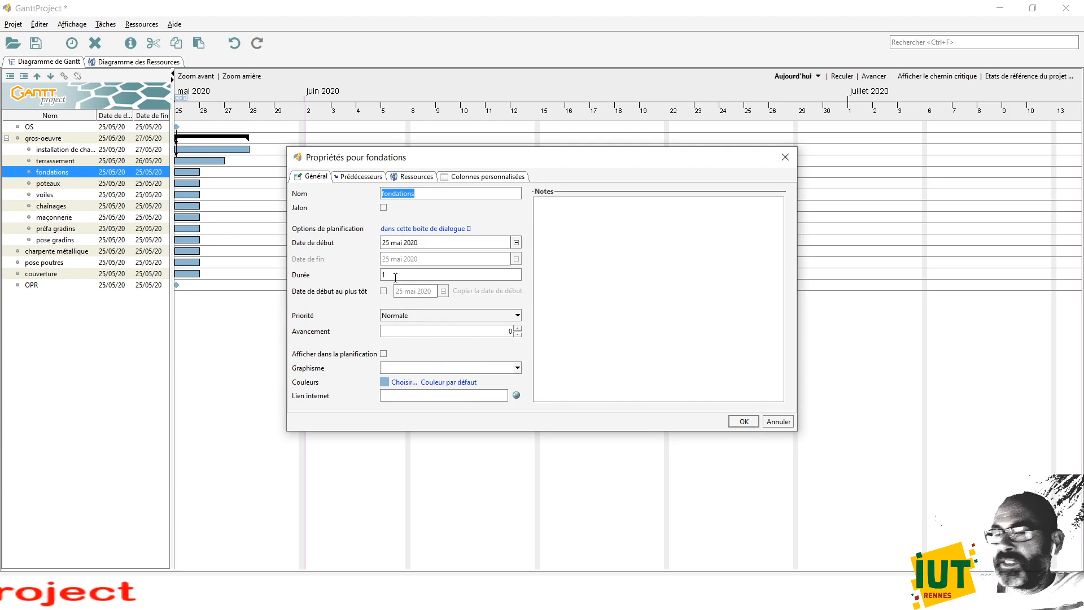
left_click_drag(392, 276, 365, 276)
type("3")
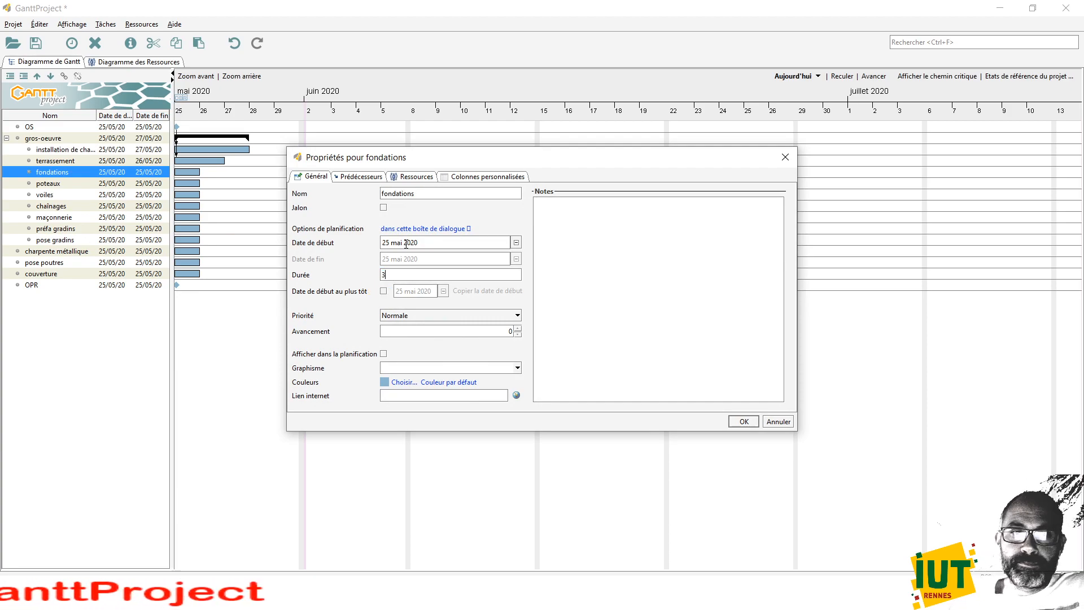
Step: Add installation de chantier and terrassement as Fin-Début predecessors of fondations and accept the task properties
left_click(365, 185)
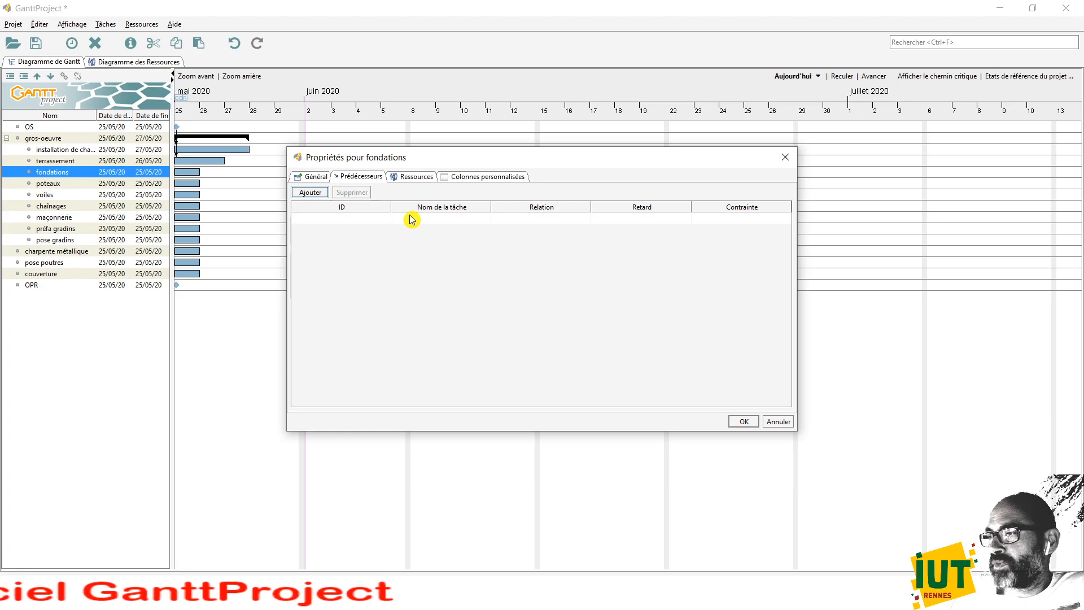
left_click(483, 218)
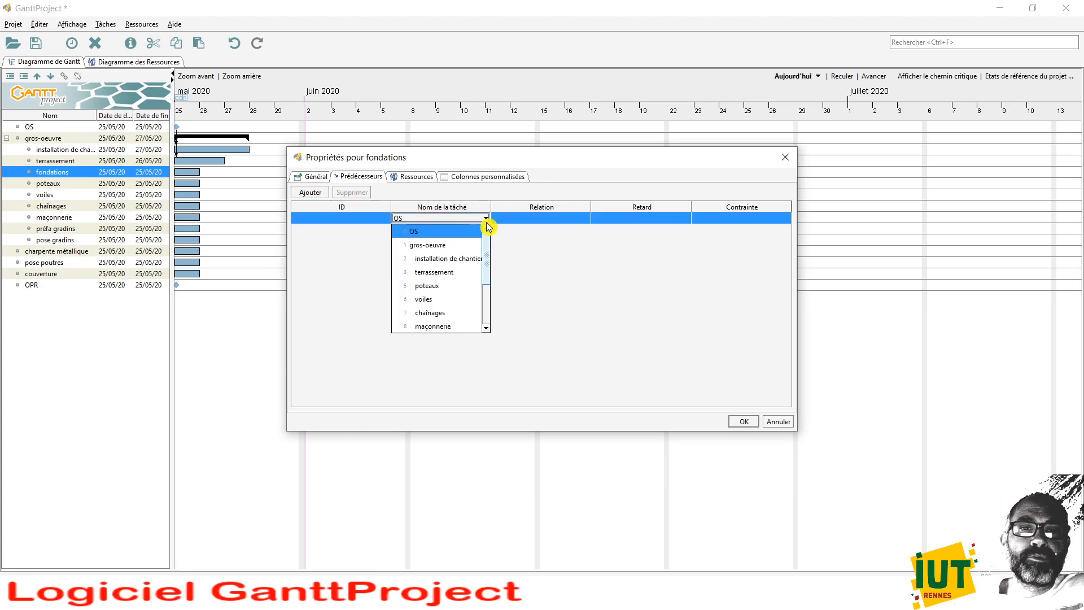
left_click(463, 258)
left_click(481, 230)
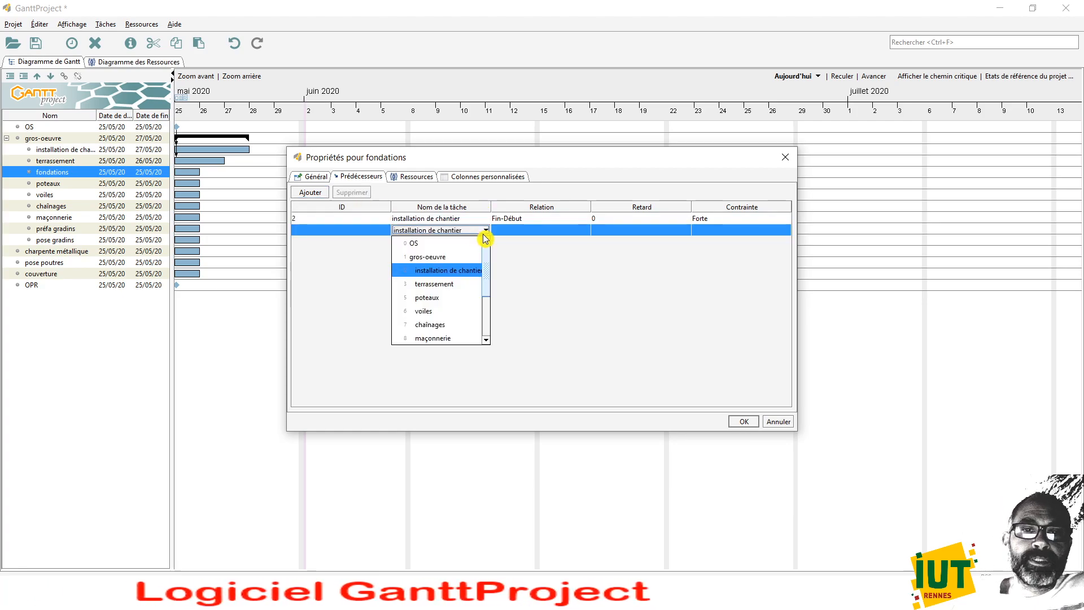
left_click(467, 284)
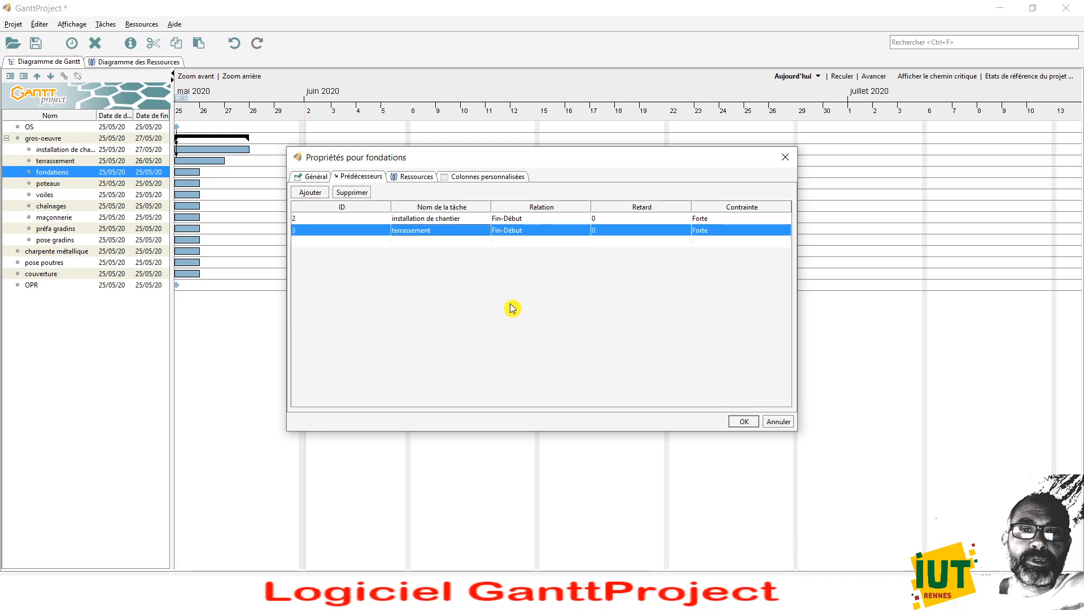
left_click(744, 421)
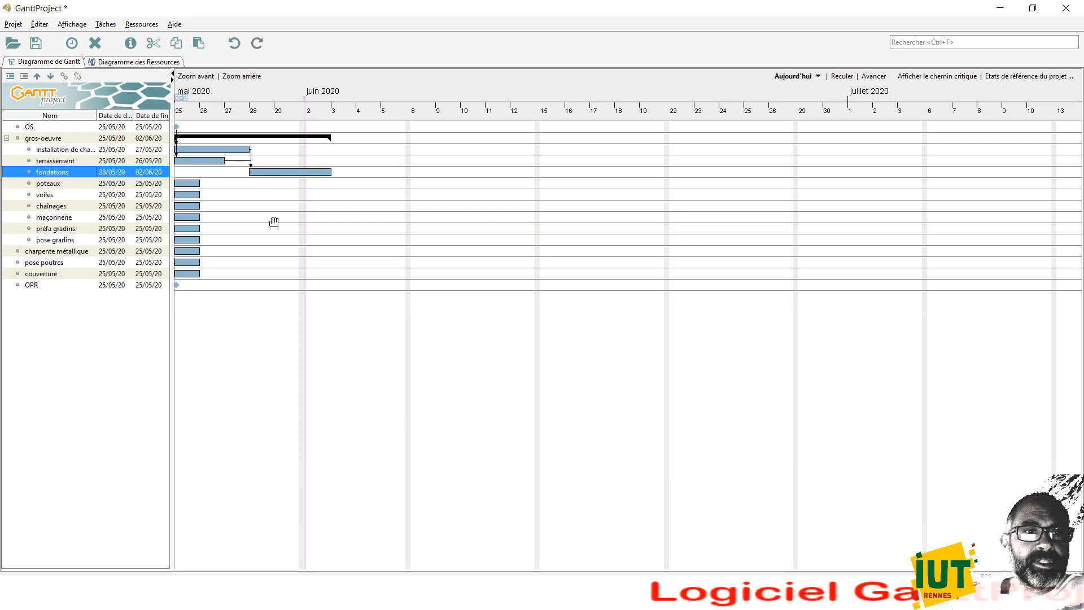
Step: Set the duration of the poteaux task to 12 in its properties
left_click(77, 184)
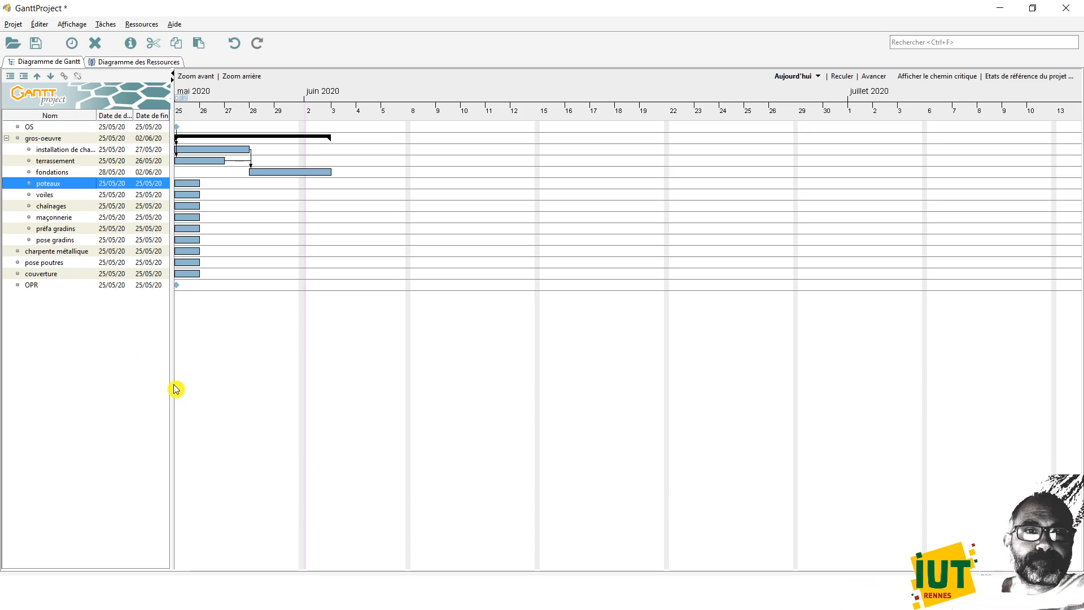
right_click(61, 185)
left_click(117, 212)
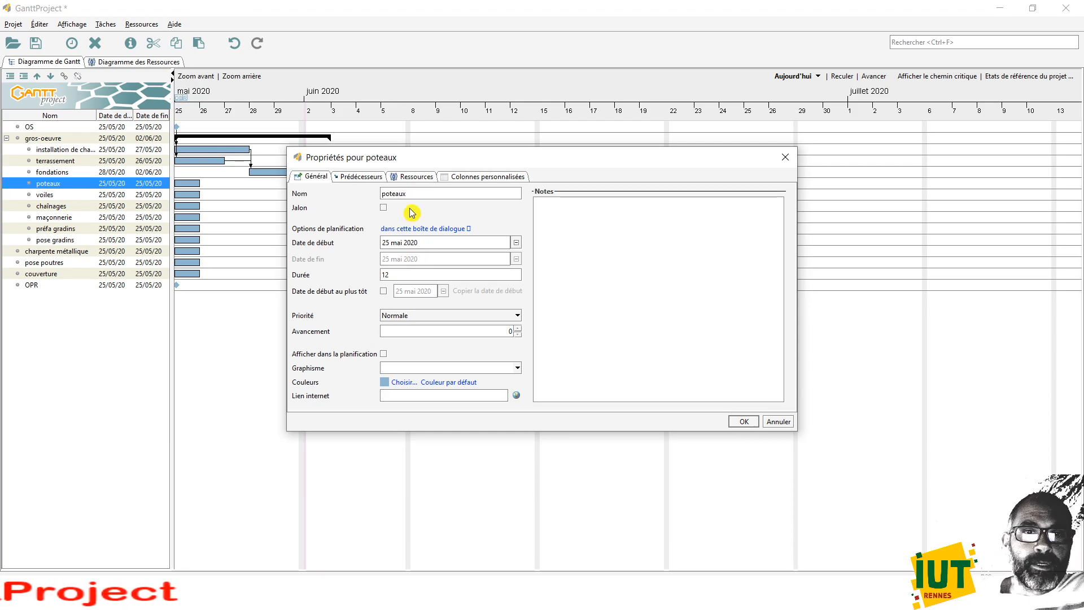
Step: Add fondations as a predecessor of poteaux with a Fin-Début relation
left_click(378, 176)
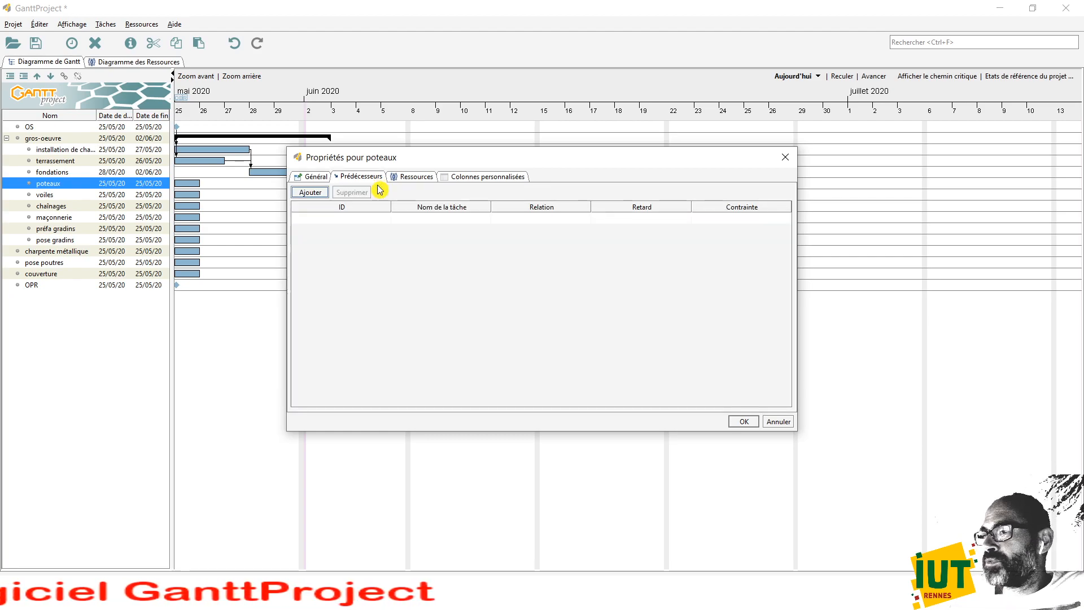
left_click(462, 219)
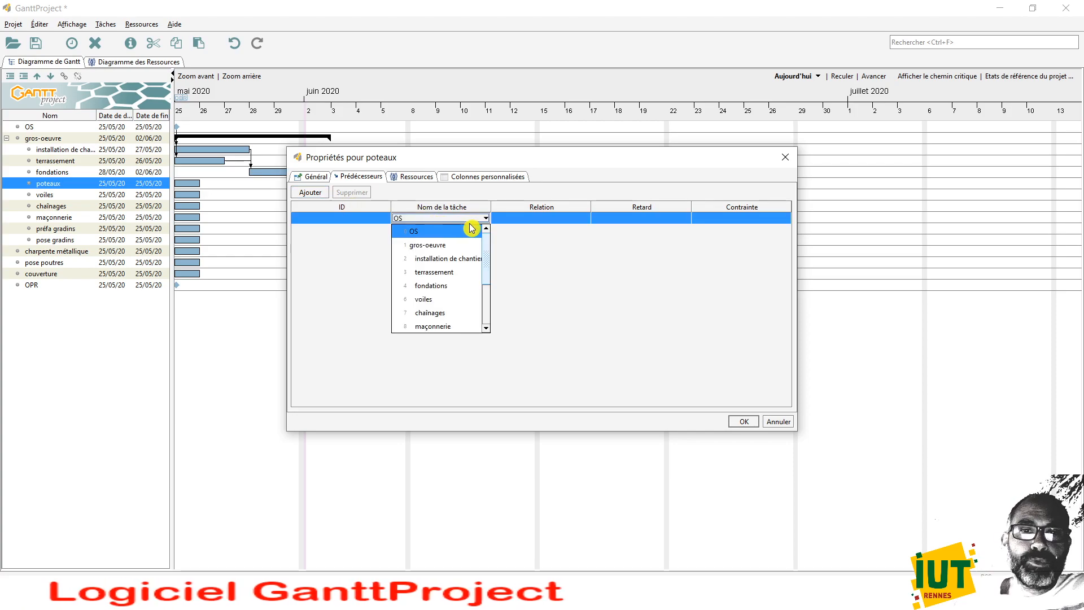
left_click(446, 285)
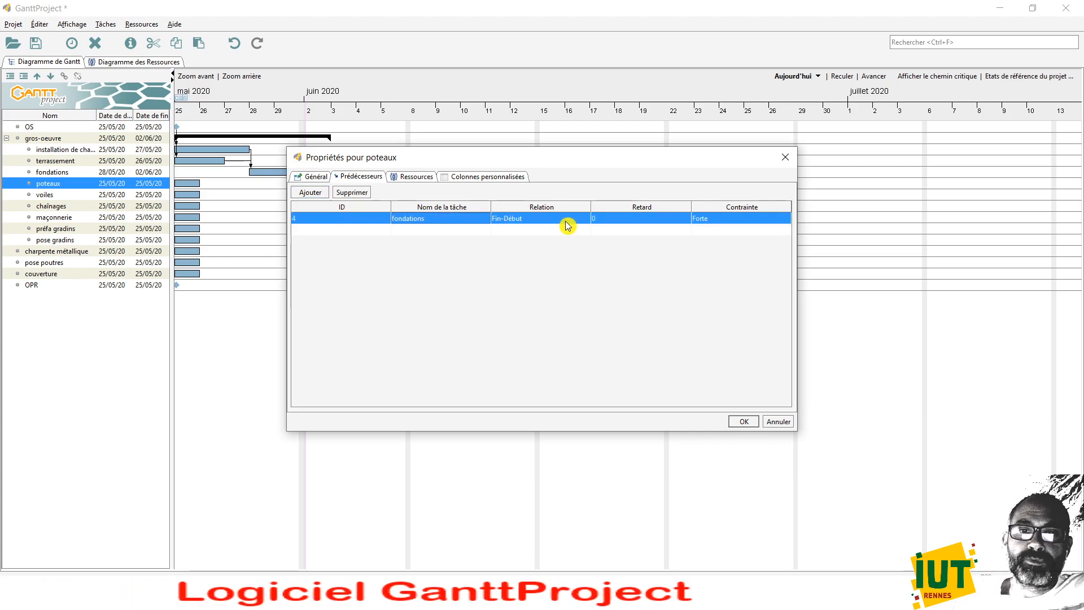
left_click(567, 222)
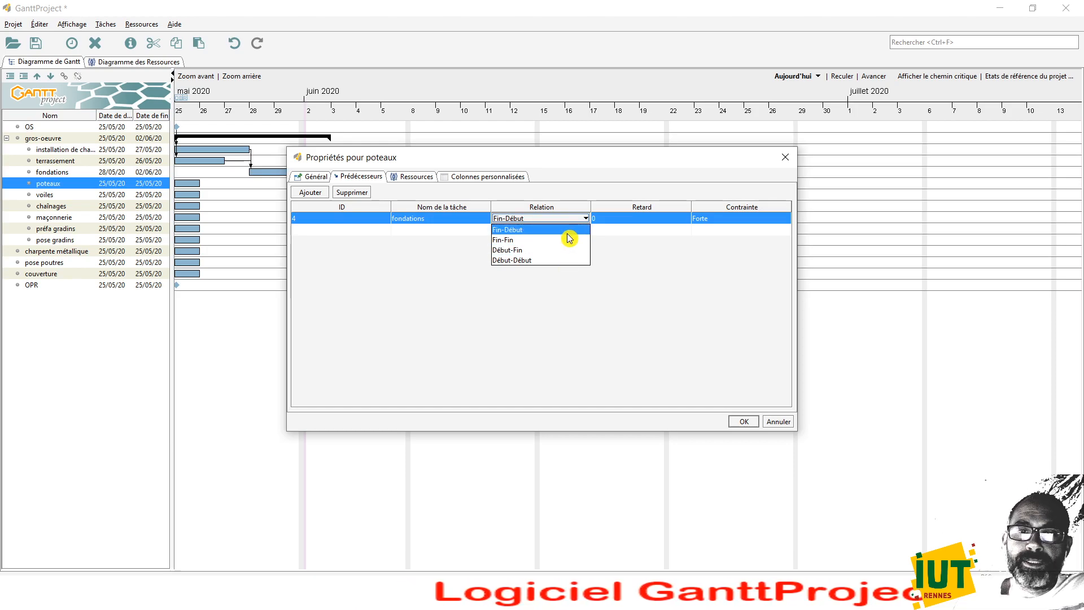
left_click(568, 231)
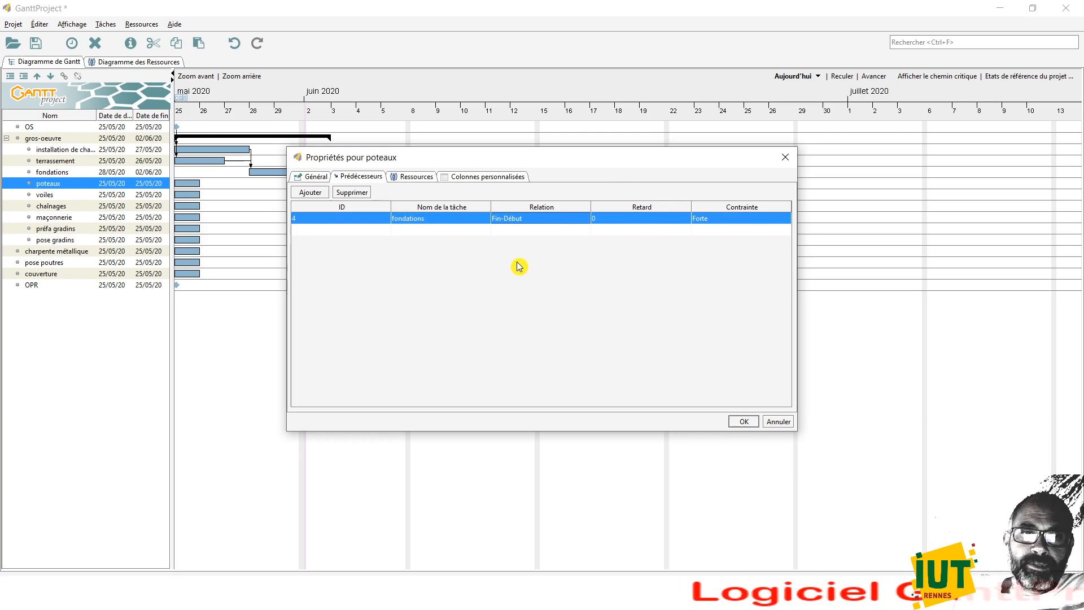
Step: Assign the équipe poteaux resource to the poteaux task and accept the task properties
left_click(409, 180)
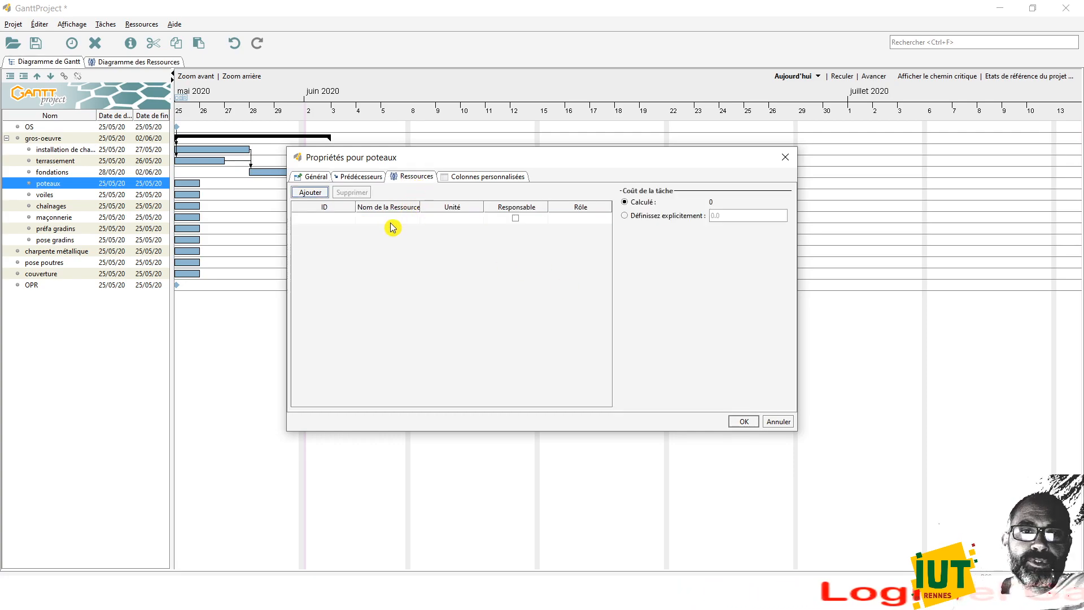
left_click(414, 221)
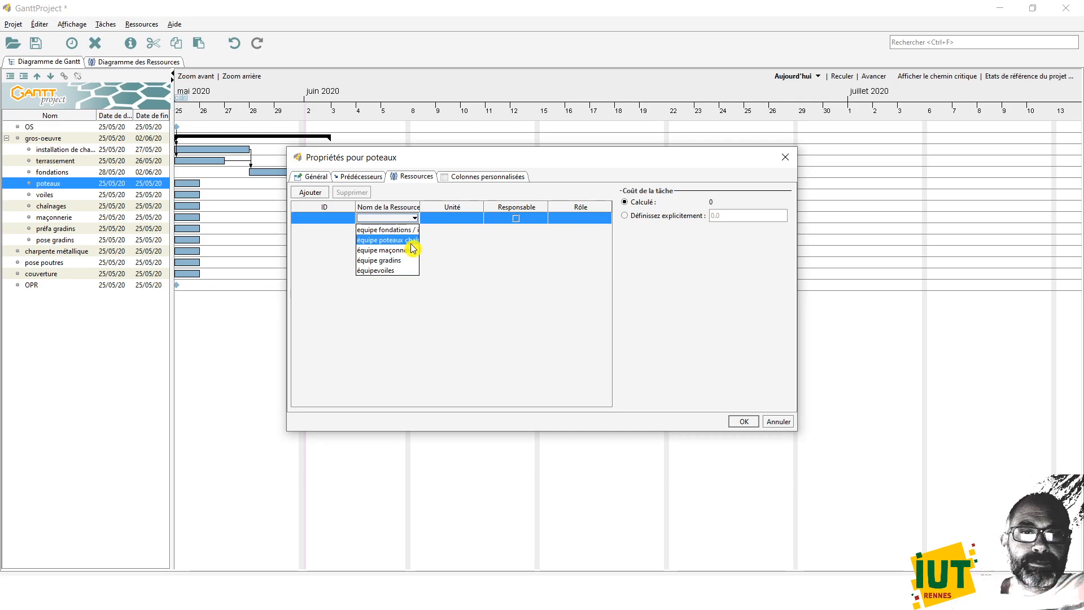
left_click(411, 243)
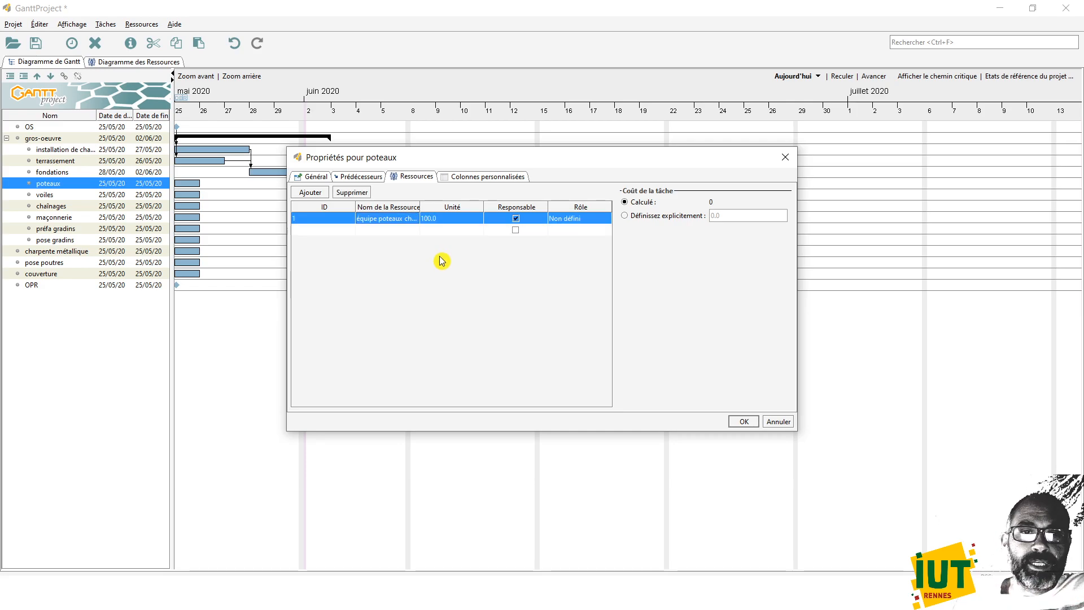
left_click(752, 425)
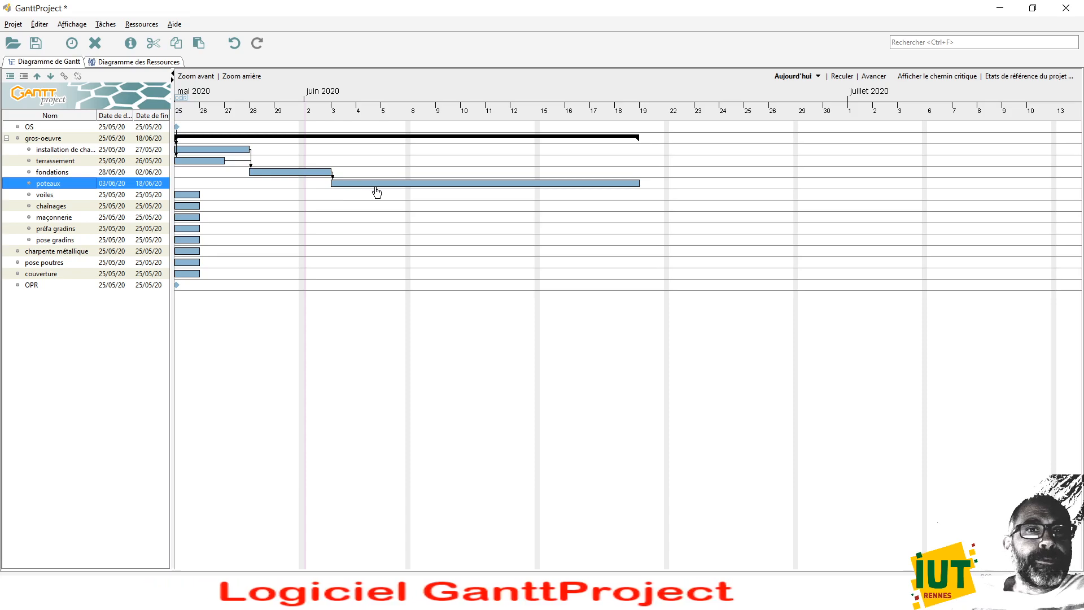
Step: Configure the Gantt chart properties to display Nom de la tâche on the left side (A gauche) of the task bars
right_click(446, 95)
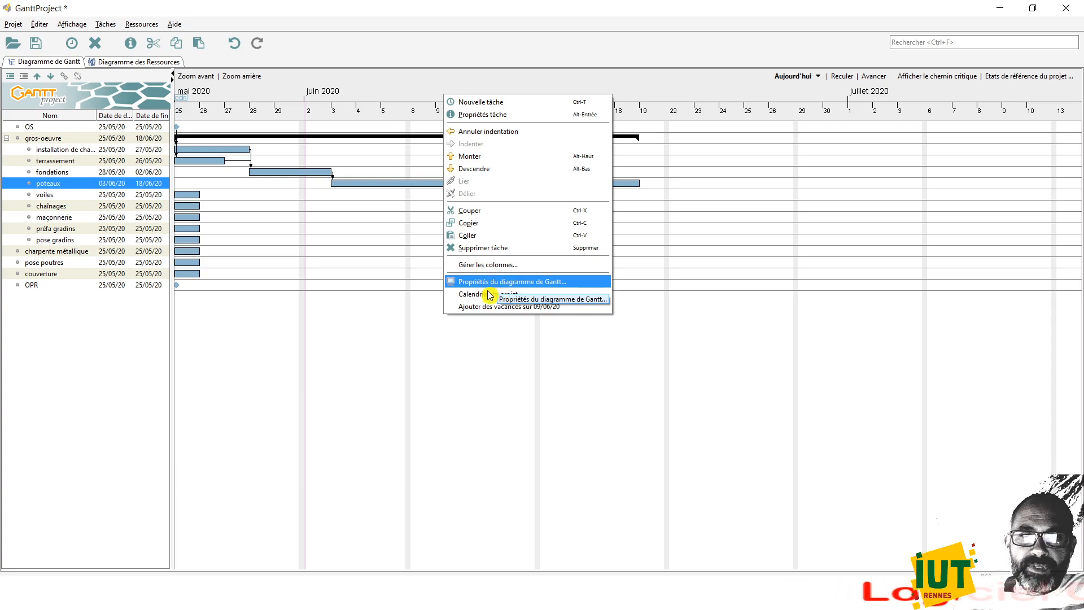
left_click(522, 285)
left_click_drag(532, 137, 766, 107)
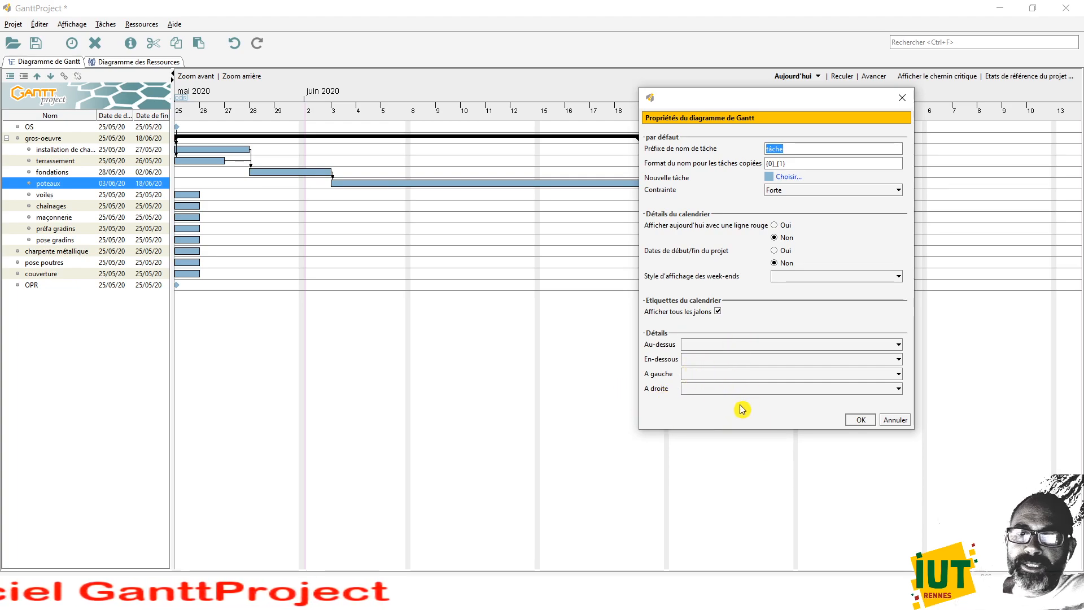
left_click(724, 375)
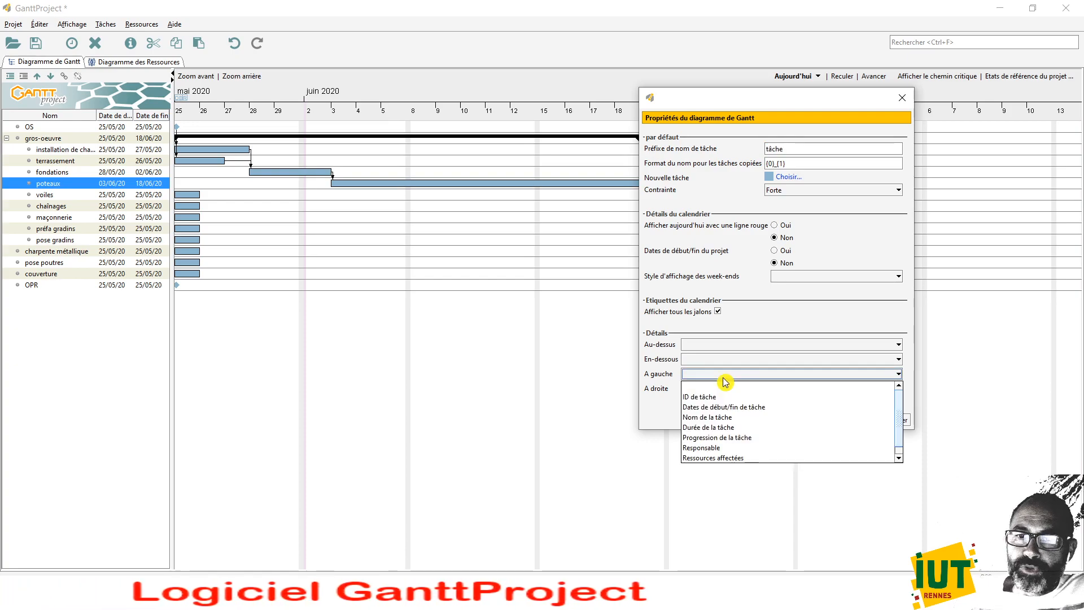
left_click(752, 420)
left_click(861, 419)
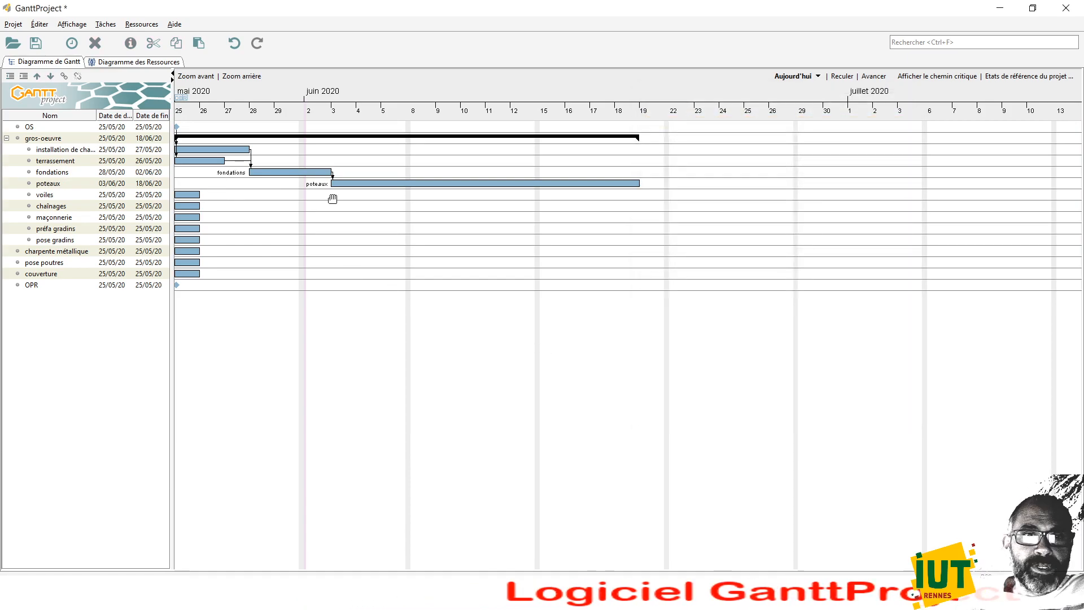